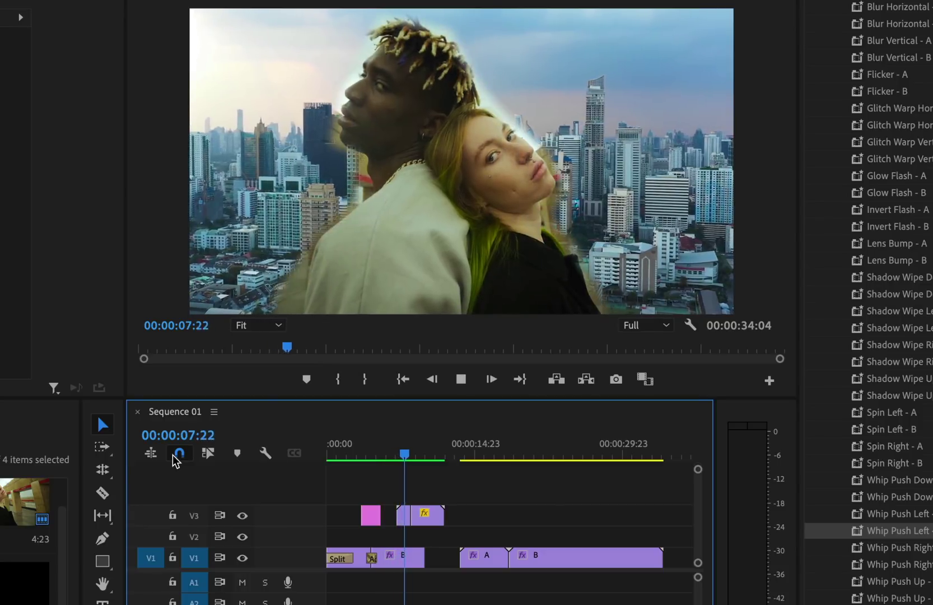
# Step: Scrub and play through the A-to-B clip change in Sequence 01 to preview the finished transitions
pyautogui.click(498, 451)
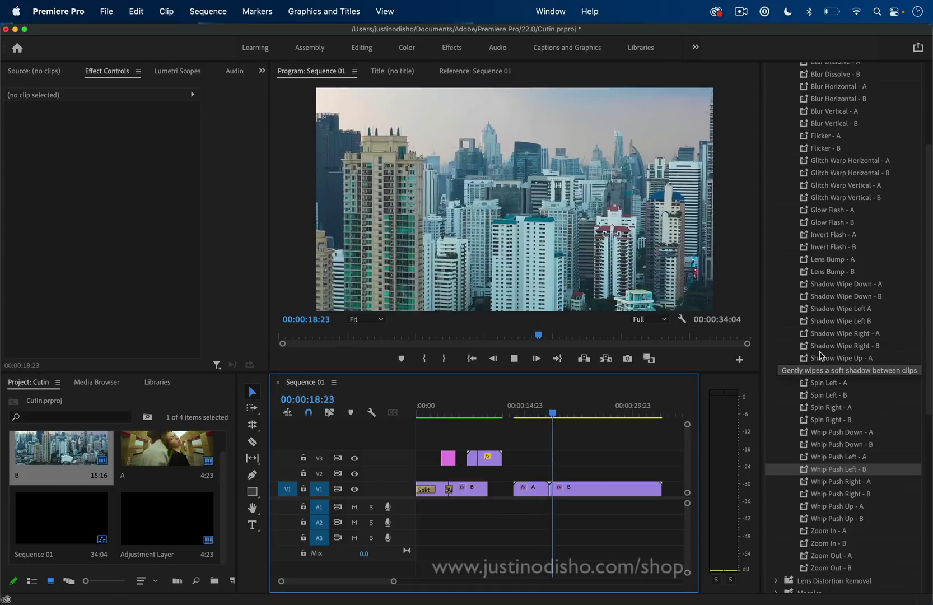
pyautogui.press('space')
pyautogui.scroll(2, 856, 342)
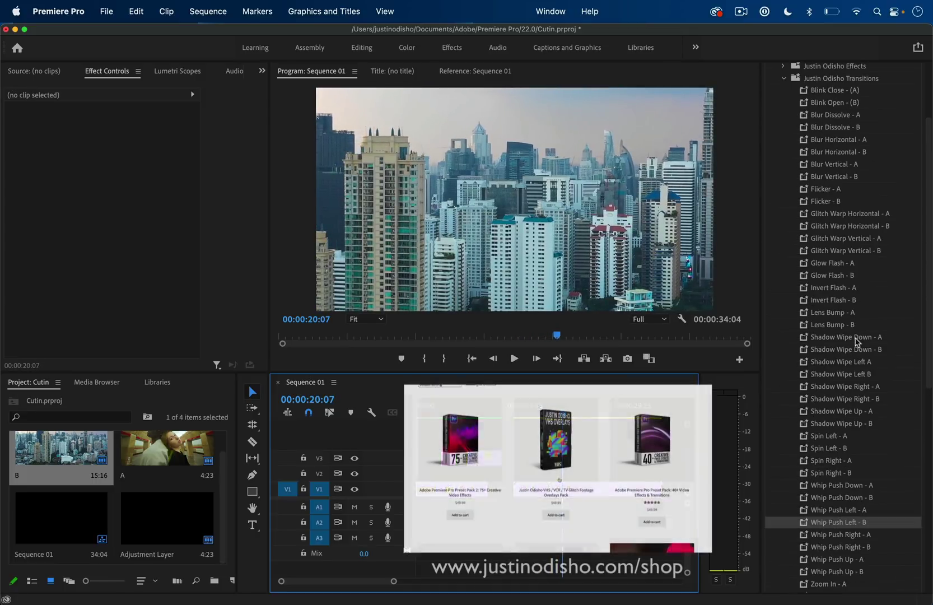
pyautogui.click(851, 79)
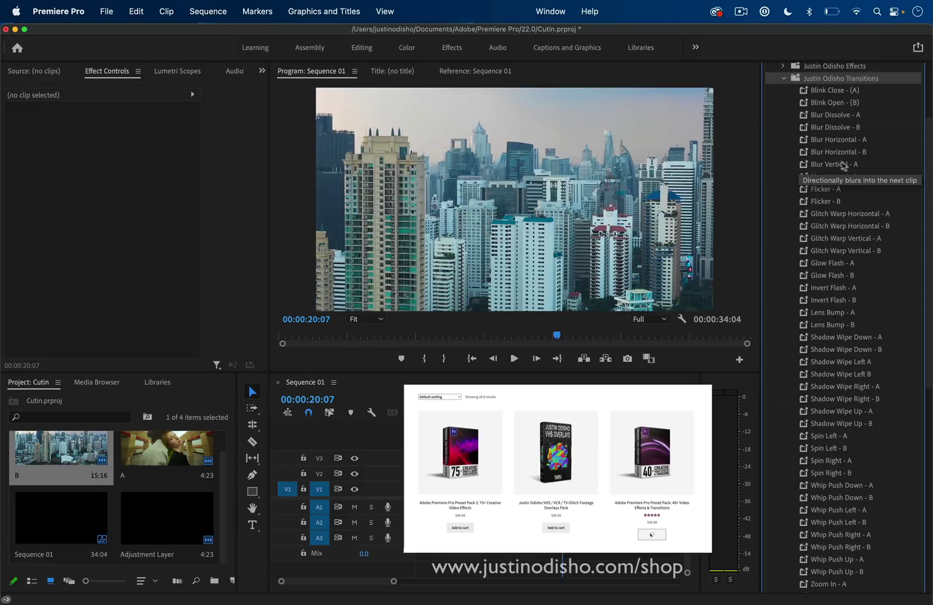
pyautogui.click(540, 406)
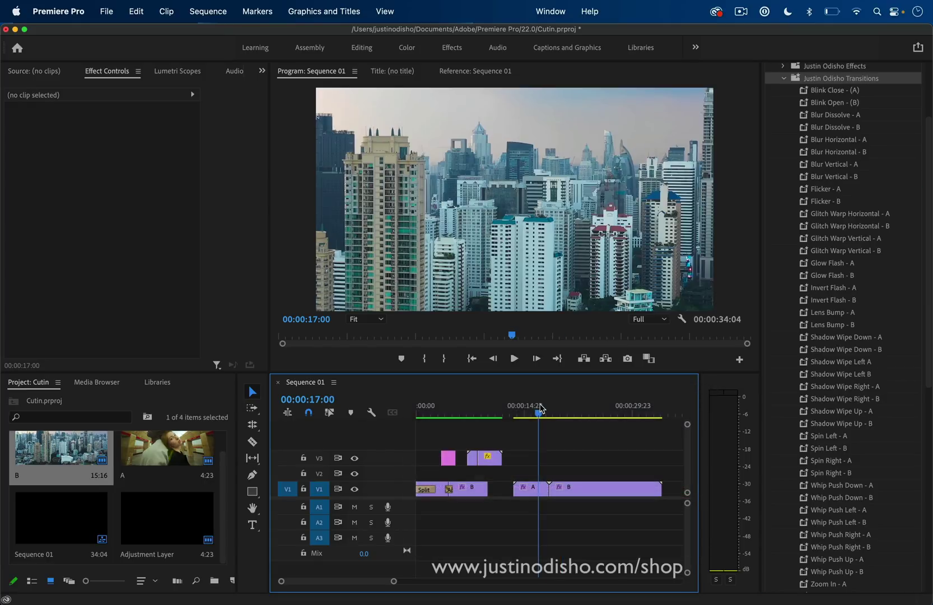
pyautogui.press('Left')
pyautogui.press('Left')
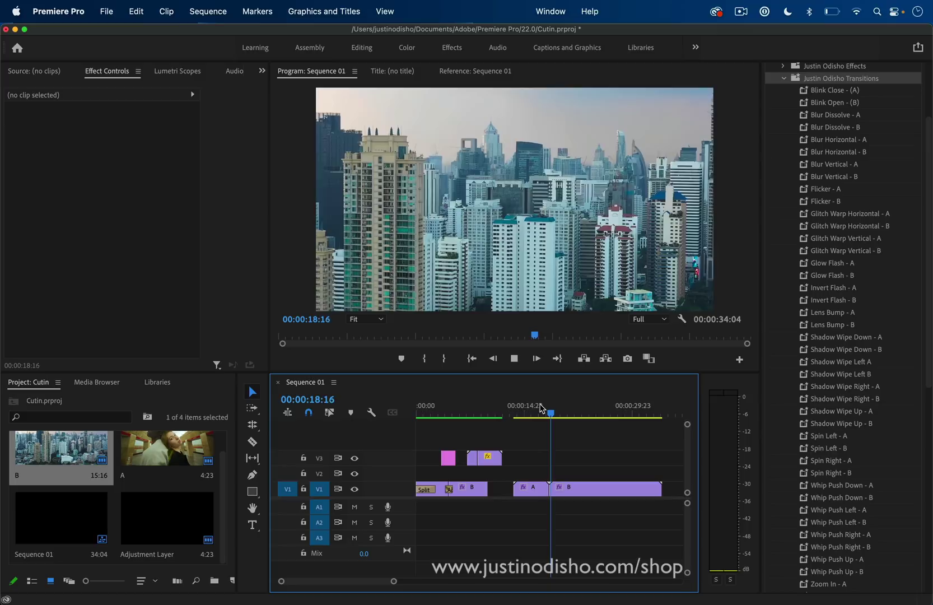
pyautogui.click(540, 408)
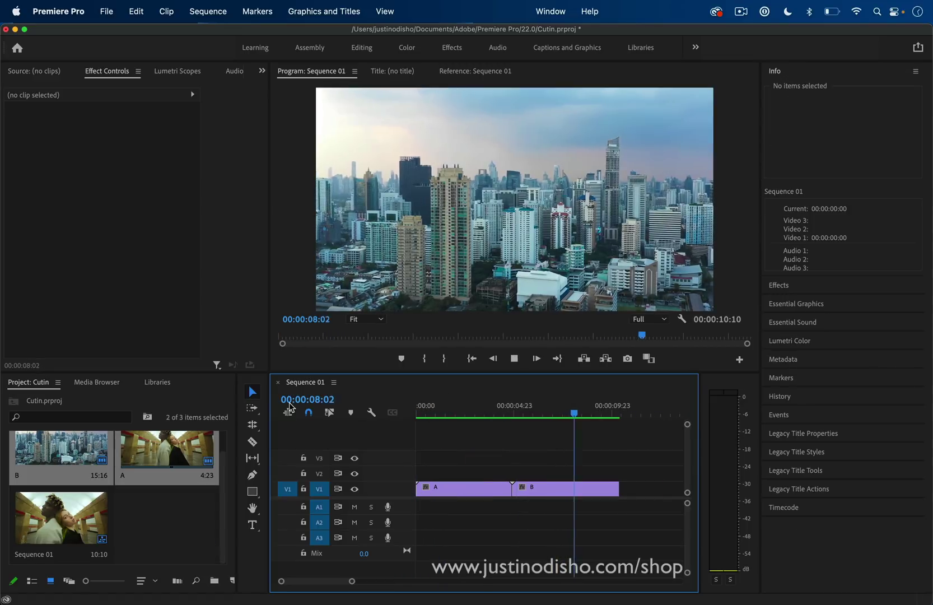
pyautogui.press('space')
pyautogui.click(448, 410)
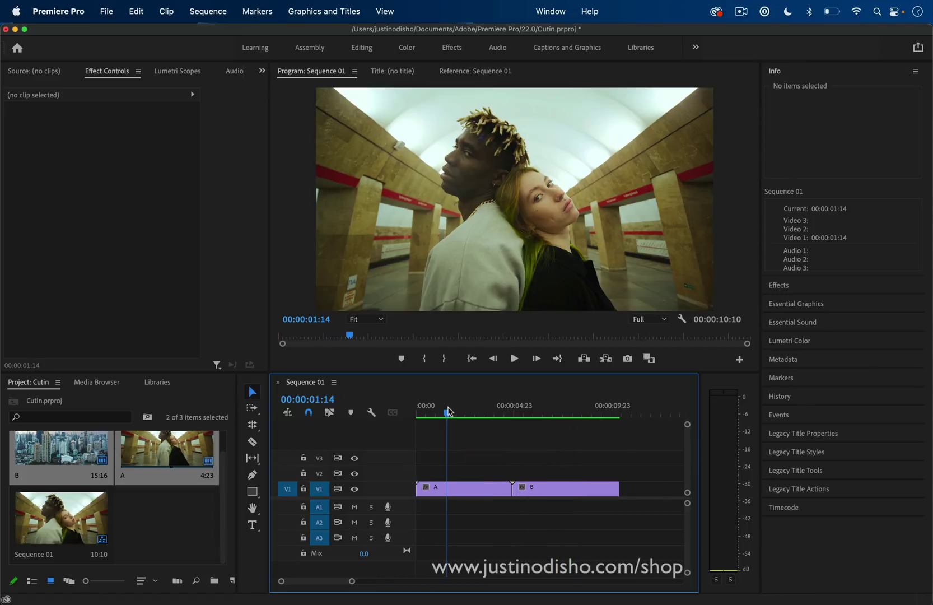
pyautogui.press('space')
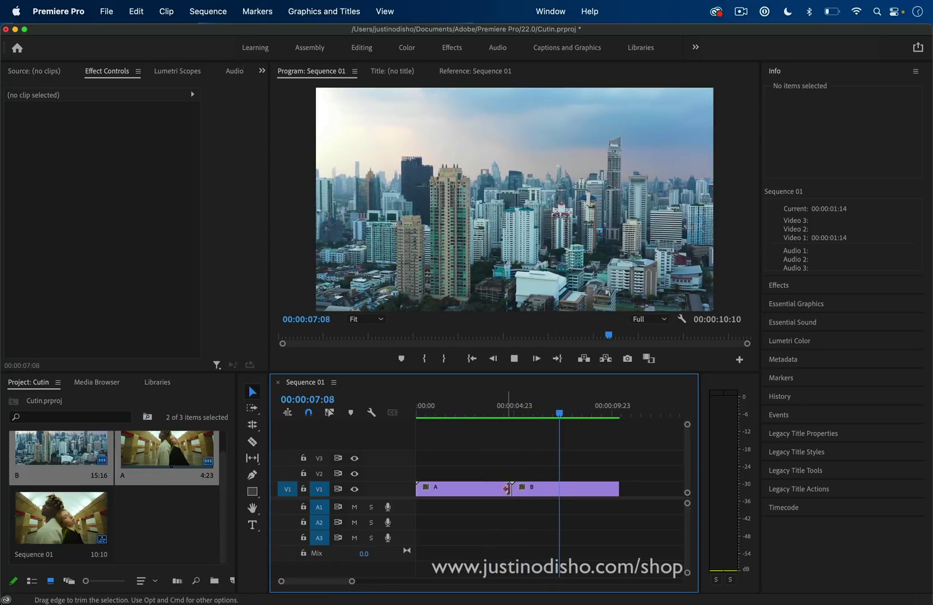
pyautogui.press('j')
pyautogui.press('j')
pyautogui.press('k')
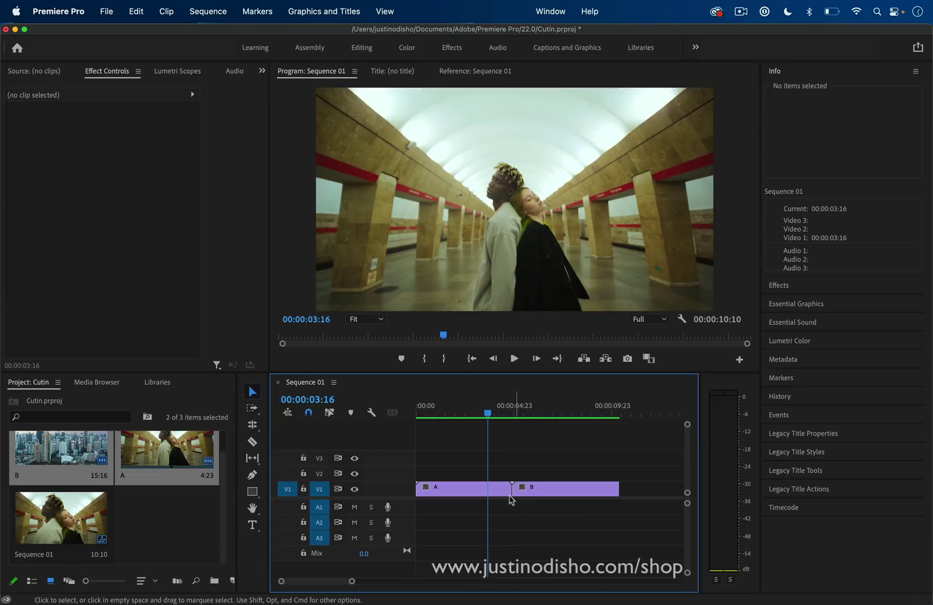
pyautogui.moveTo(525, 488); pyautogui.dragTo(532, 493)
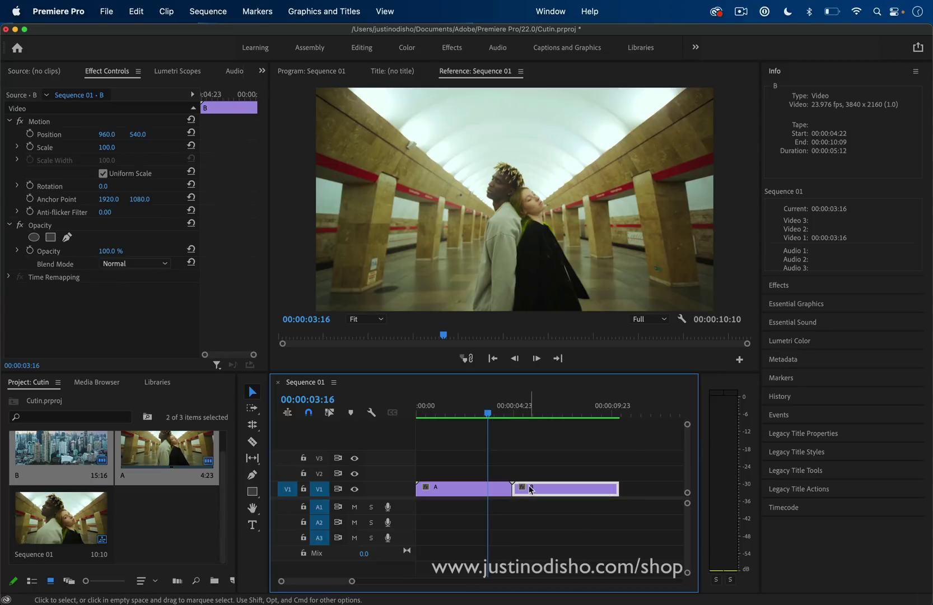
pyautogui.click(481, 415)
pyautogui.moveTo(481, 416); pyautogui.dragTo(447, 465)
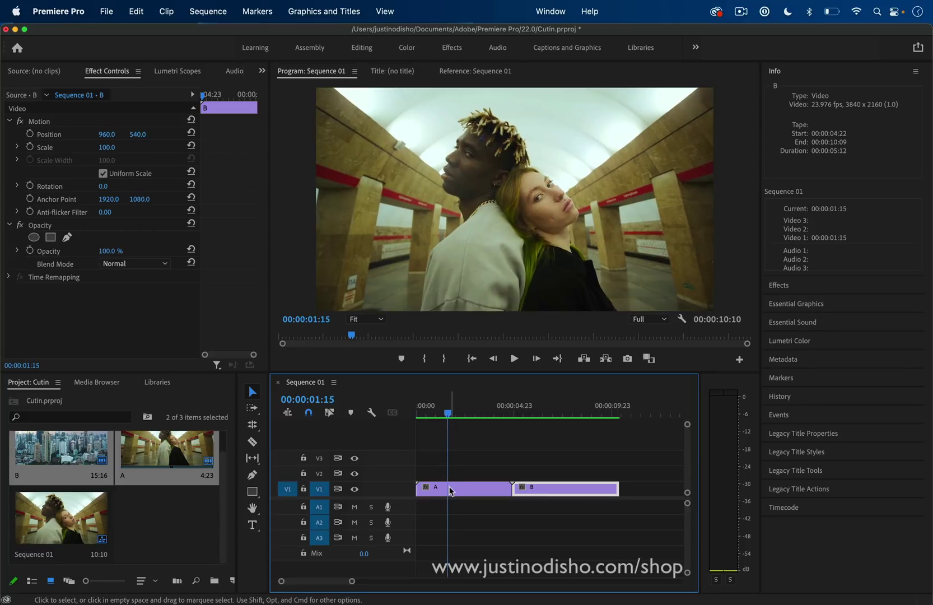
# Step: Razor out the middle chunk of clip A, delete it, and slide the later clips left to close the gap
pyautogui.press('c')
pyautogui.click(448, 490)
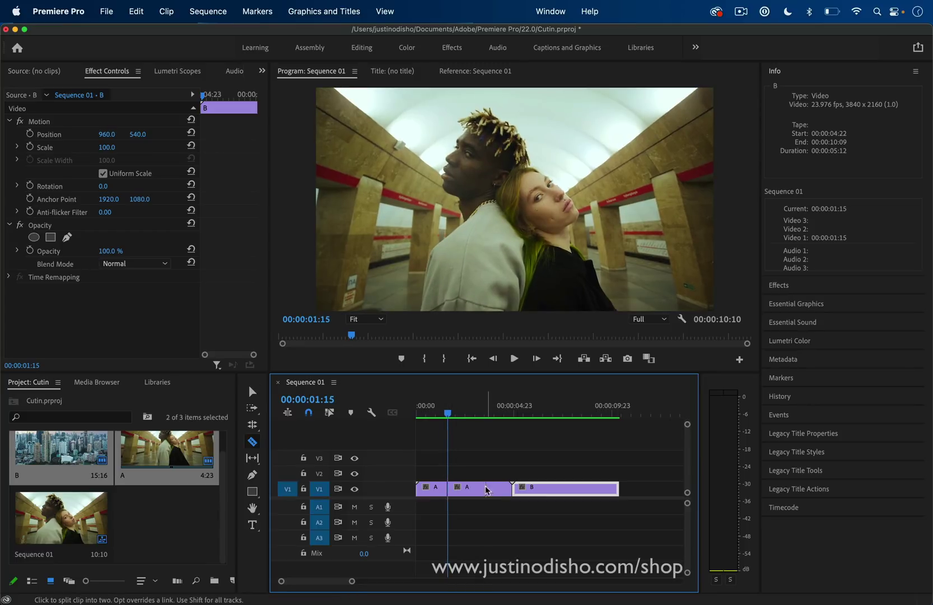
pyautogui.click(485, 489)
pyautogui.press('v')
pyautogui.click(470, 489)
pyautogui.press('BackSpace')
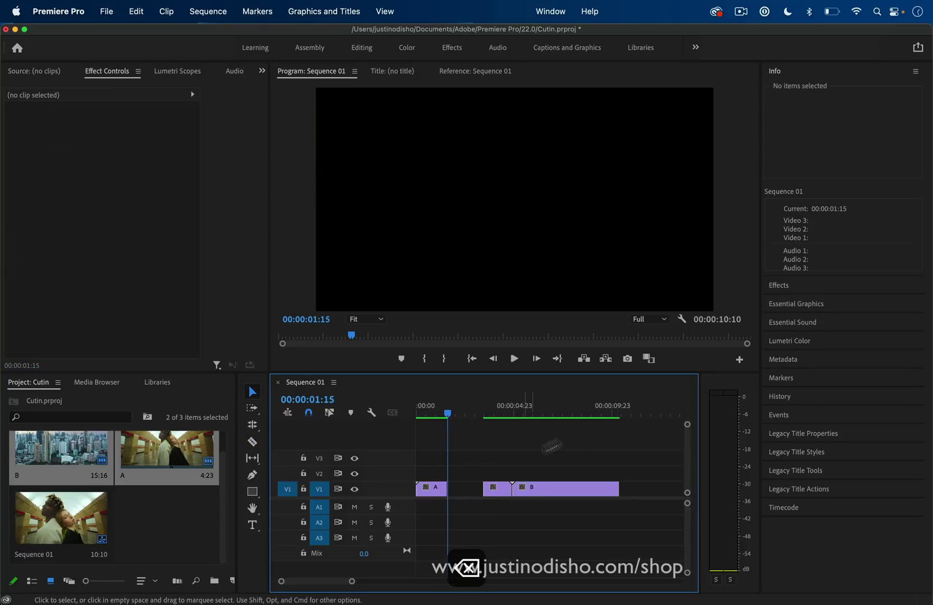
pyautogui.moveTo(583, 429); pyautogui.dragTo(461, 530)
pyautogui.moveTo(531, 487); pyautogui.dragTo(490, 489)
# Step: Play the trimmed sequence, then drag clip B right to leave a short gap after clip A
pyautogui.click(432, 415)
pyautogui.press('space')
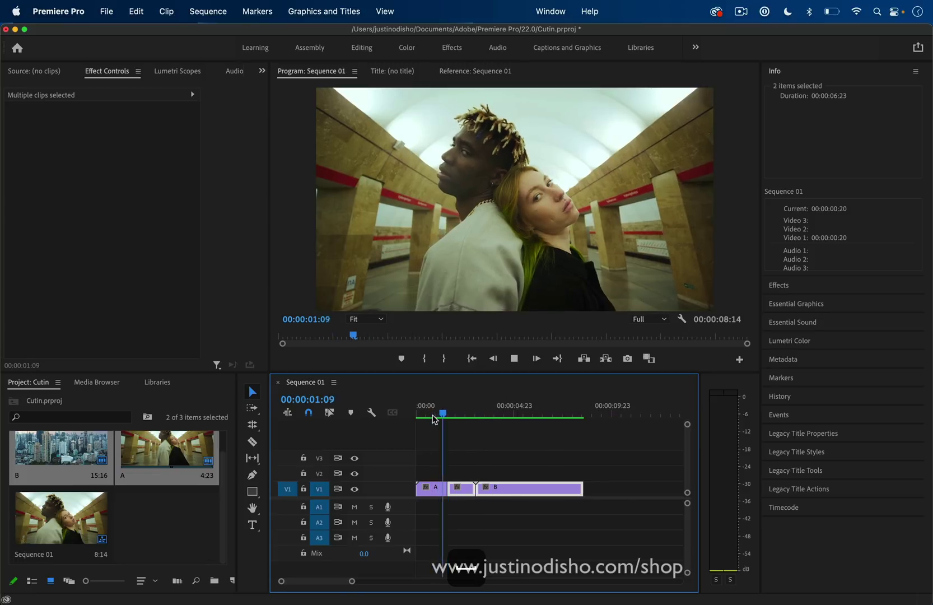
pyautogui.press('space')
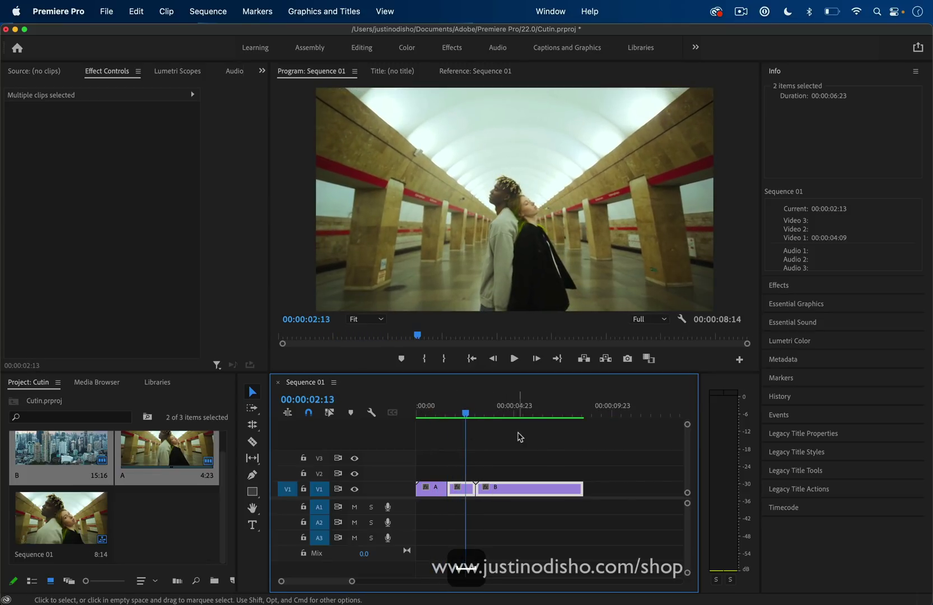
pyautogui.click(519, 437)
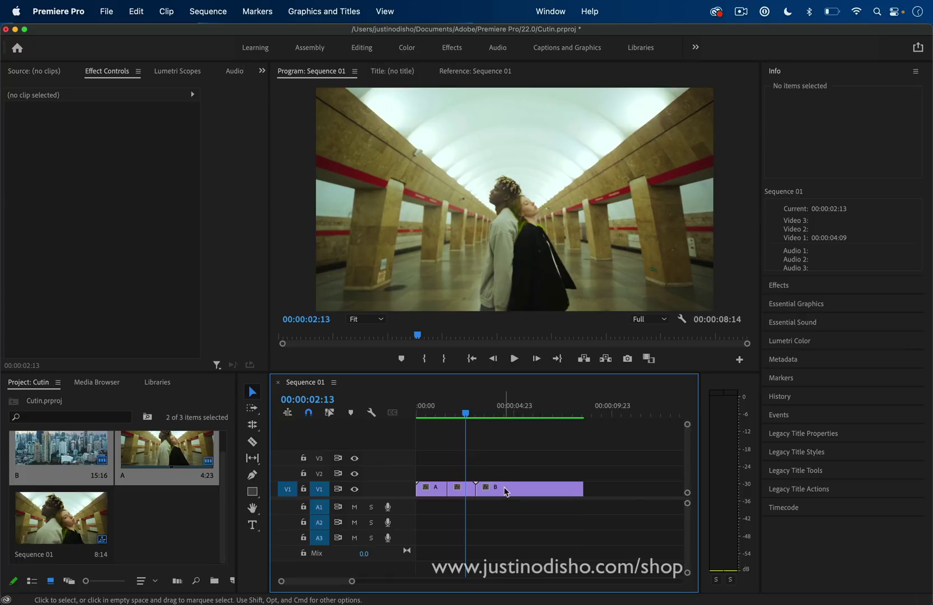
pyautogui.moveTo(506, 491); pyautogui.dragTo(524, 490)
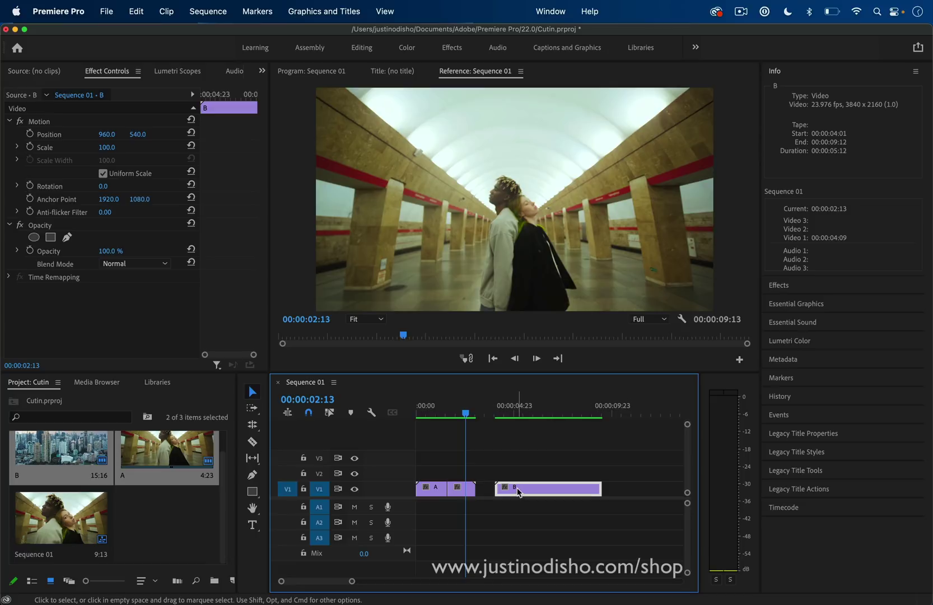
# Step: Snap clip B's start to 00:00:04:13, widening the black gap, and play into clip B to check
pyautogui.moveTo(495, 492); pyautogui.dragTo(492, 491)
pyautogui.click(470, 411)
pyautogui.press('space')
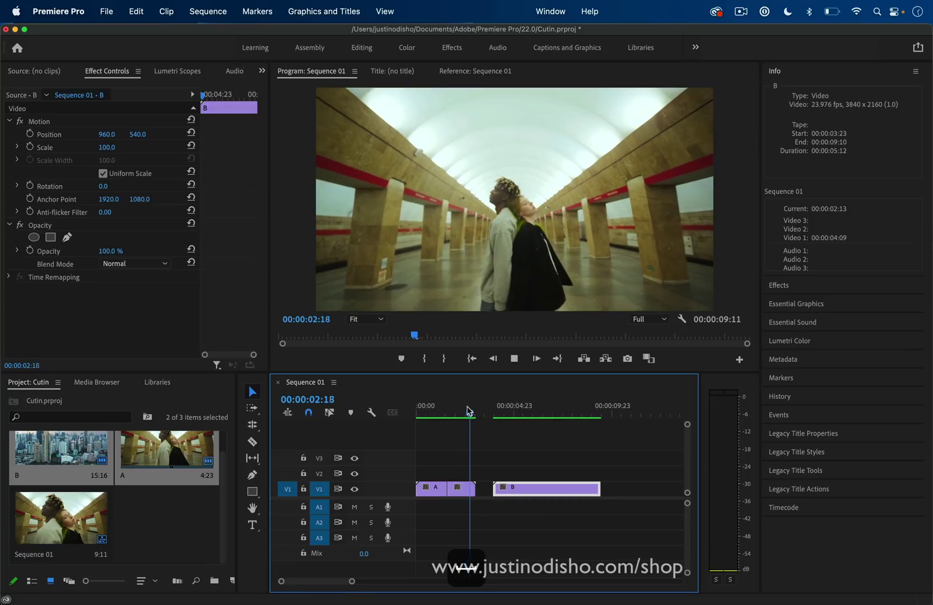
pyautogui.press('space')
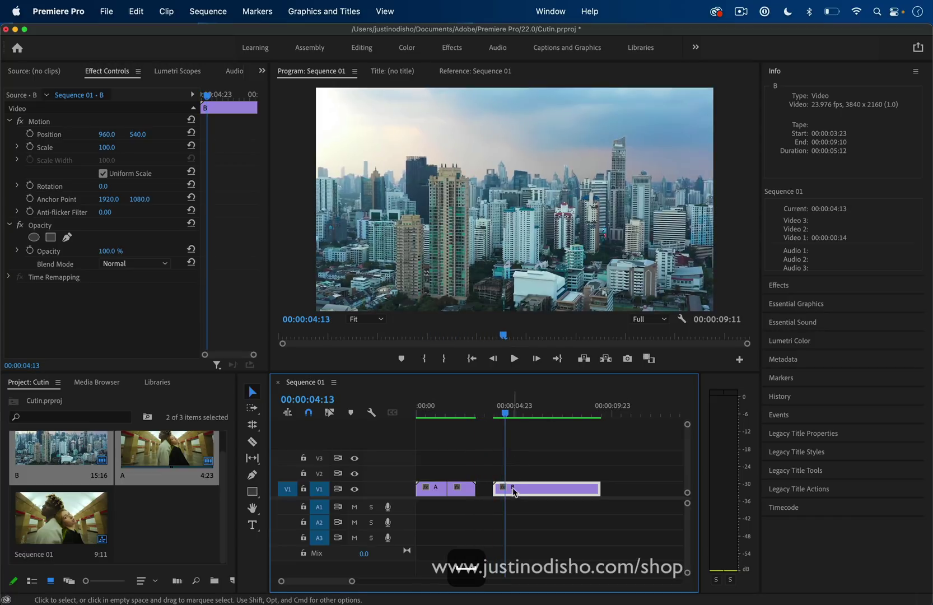
pyautogui.moveTo(516, 492); pyautogui.dragTo(528, 493)
pyautogui.click(494, 410)
pyautogui.press('space')
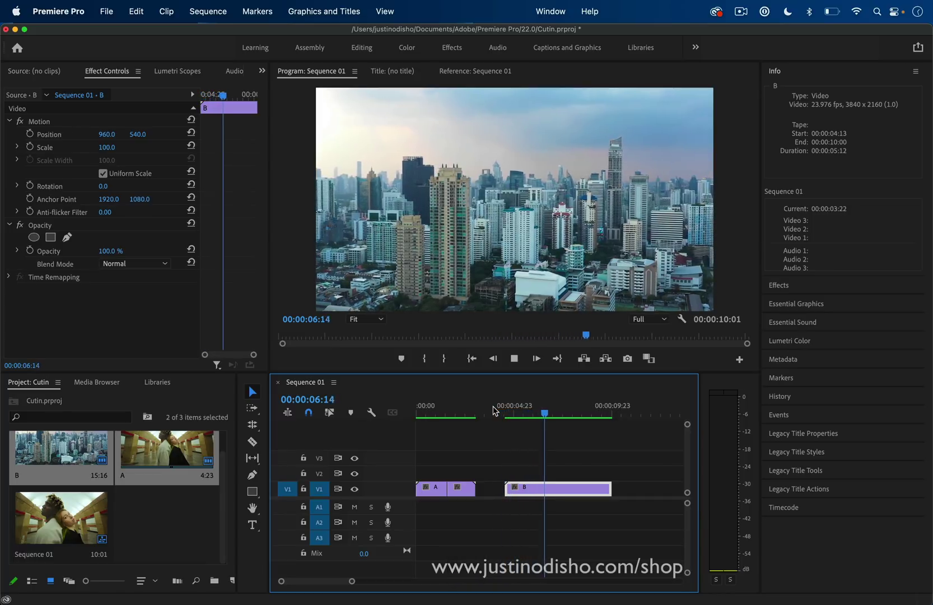
pyautogui.press('space')
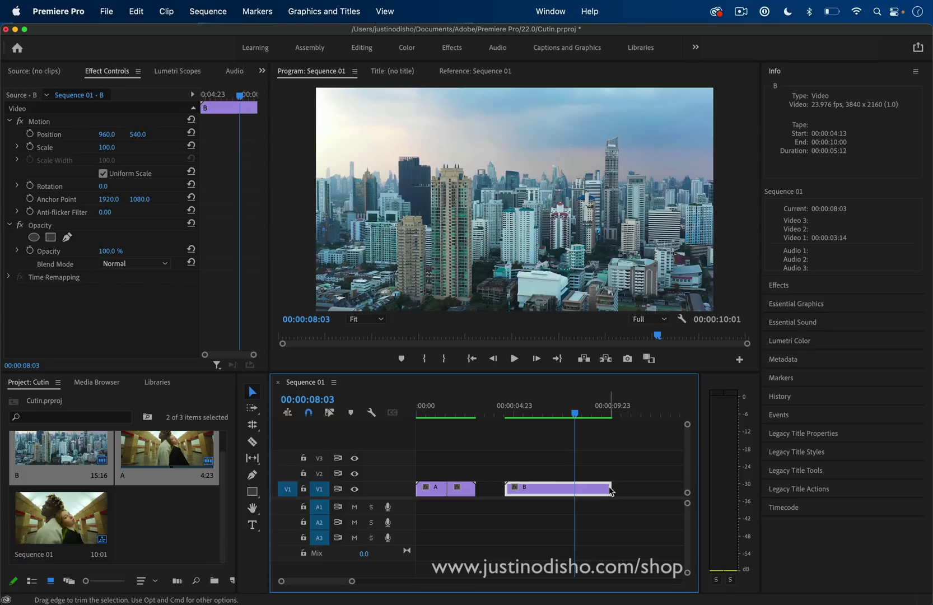
# Step: Add a default Cross Dissolve at clip B's start and play the fade in
pyautogui.rightClick(508, 486)
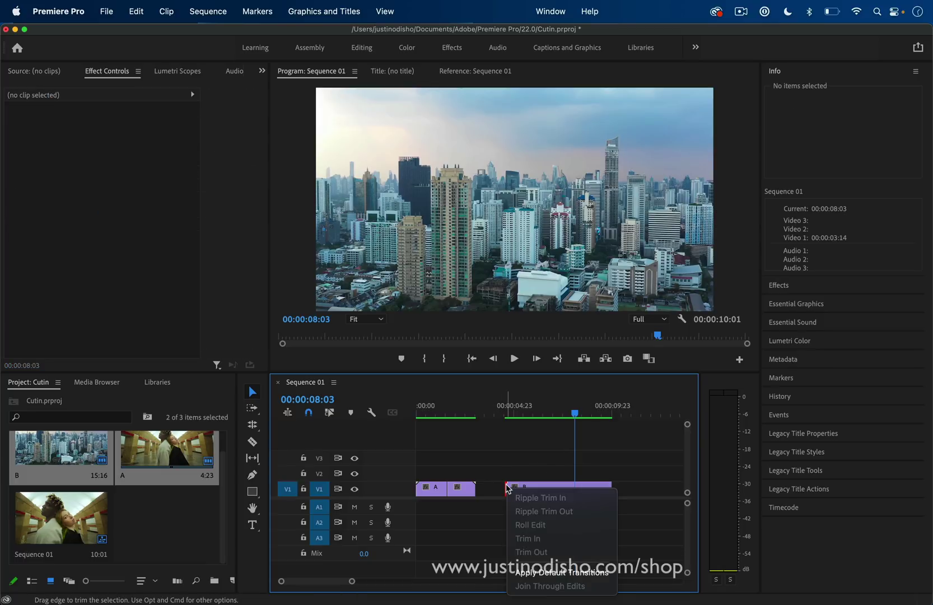
pyautogui.click(560, 572)
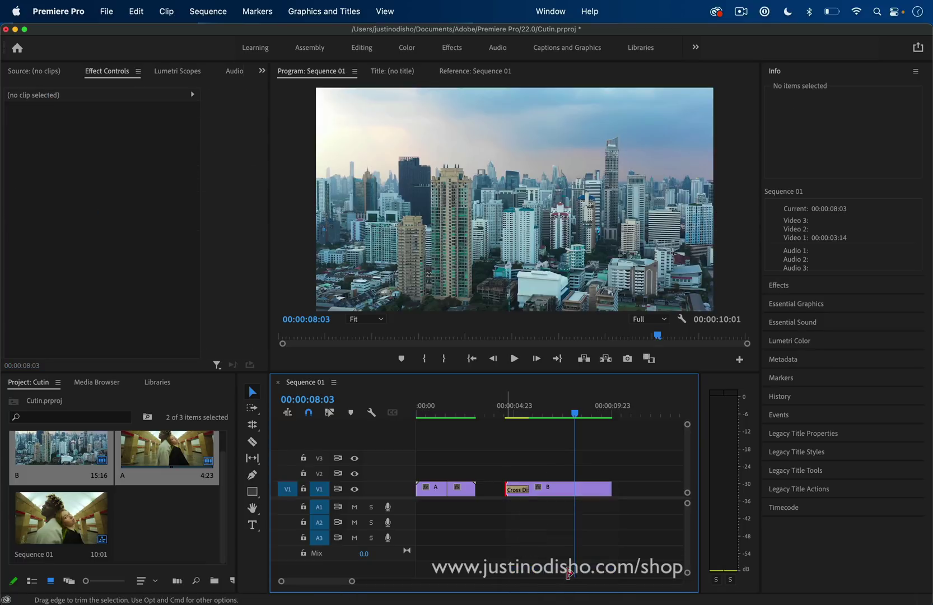
pyautogui.click(498, 412)
pyautogui.press('space')
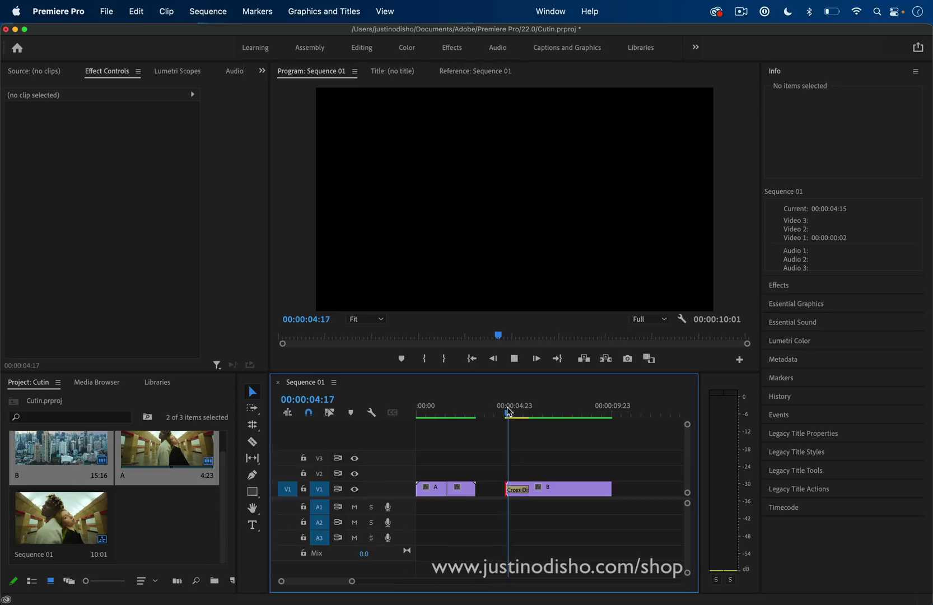
pyautogui.press('space')
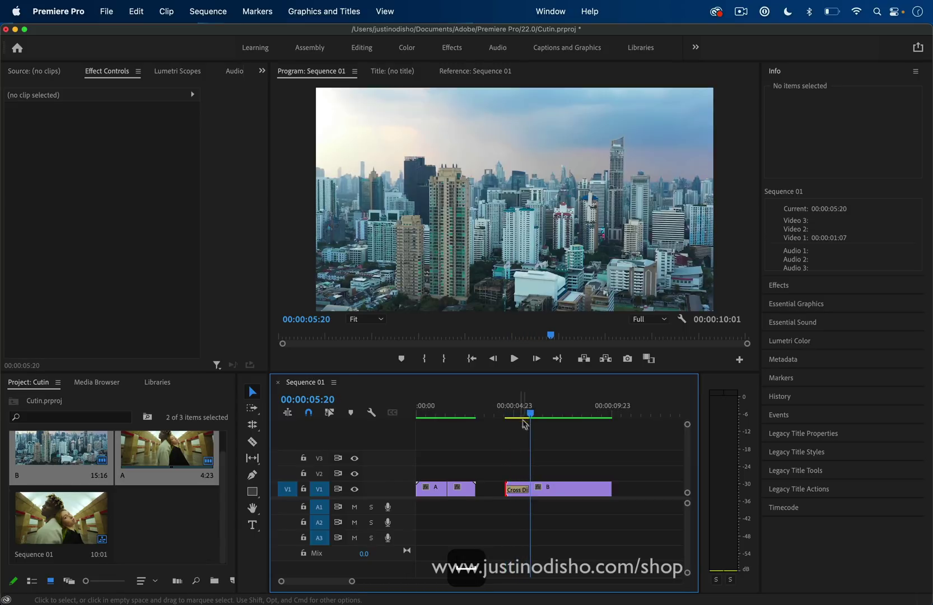
# Step: Add a Cross Dissolve at clip B's end, lengthen it to about two seconds, and play it back
pyautogui.rightClick(612, 489)
pyautogui.click(664, 572)
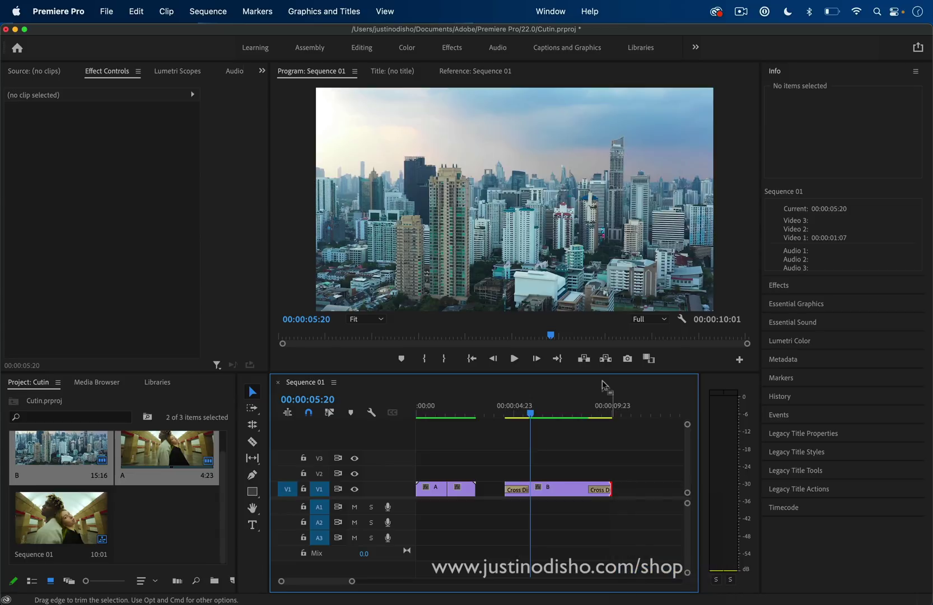
pyautogui.click(590, 413)
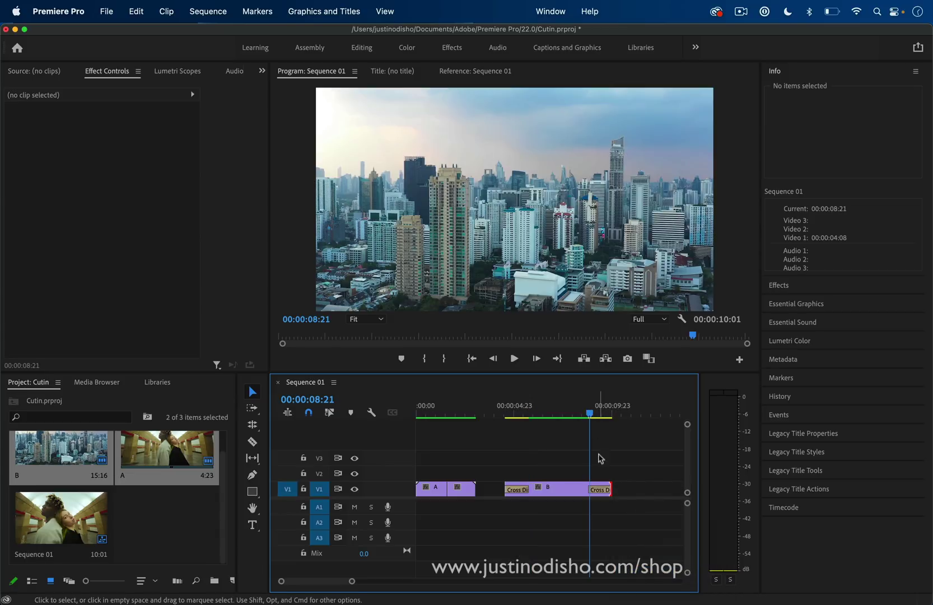
pyautogui.click(606, 485)
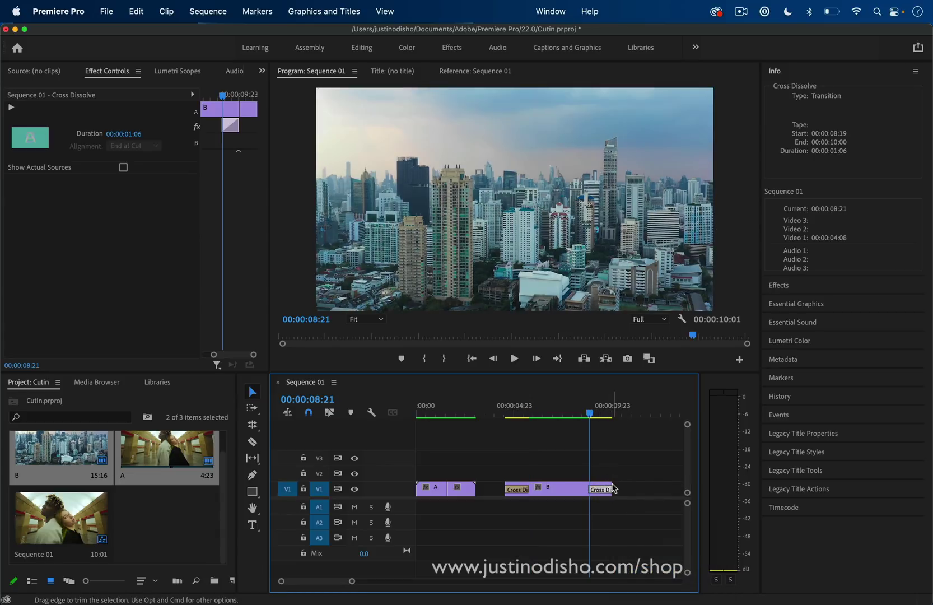
pyautogui.press('space')
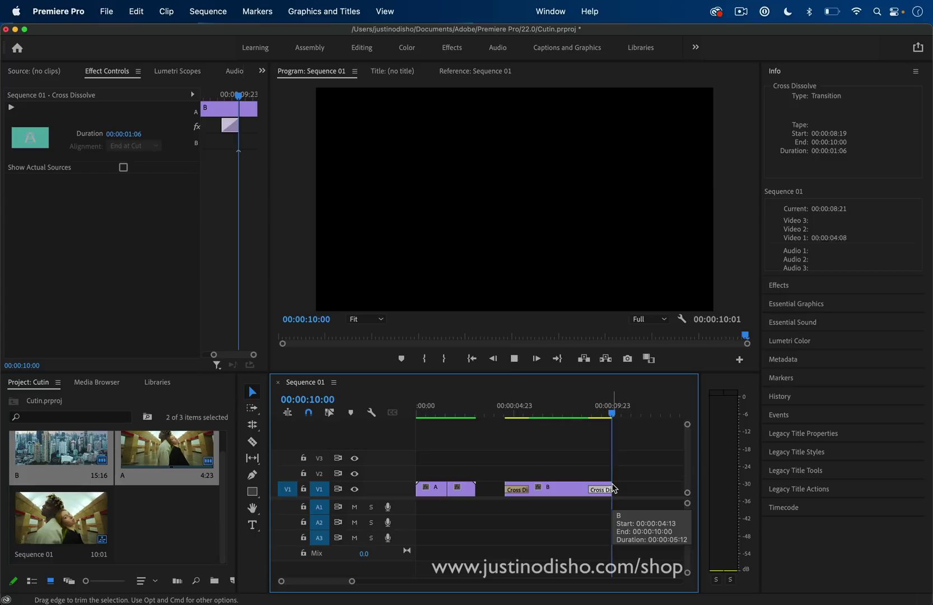
pyautogui.press('space')
pyautogui.press('space')
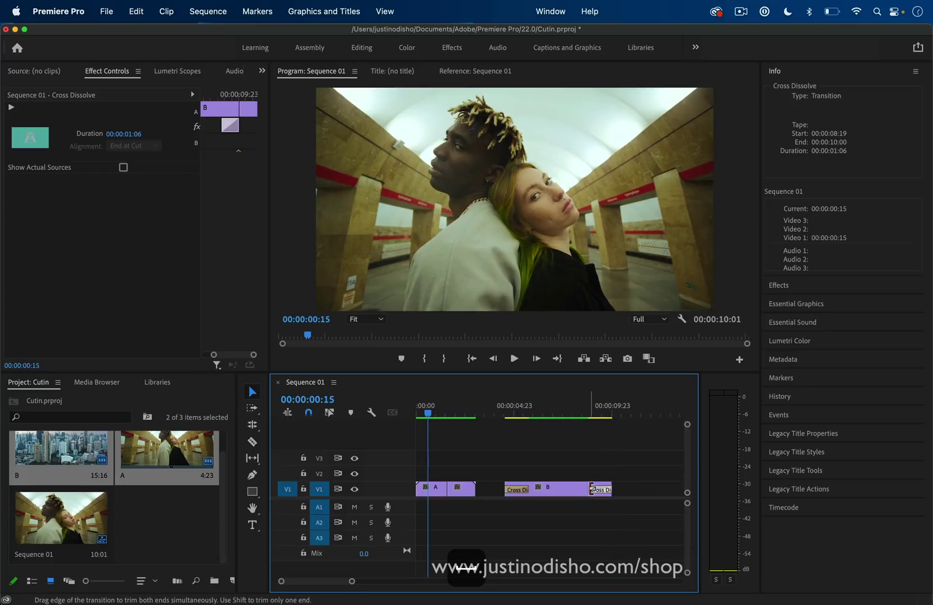
pyautogui.moveTo(591, 489); pyautogui.dragTo(570, 489)
pyautogui.click(572, 413)
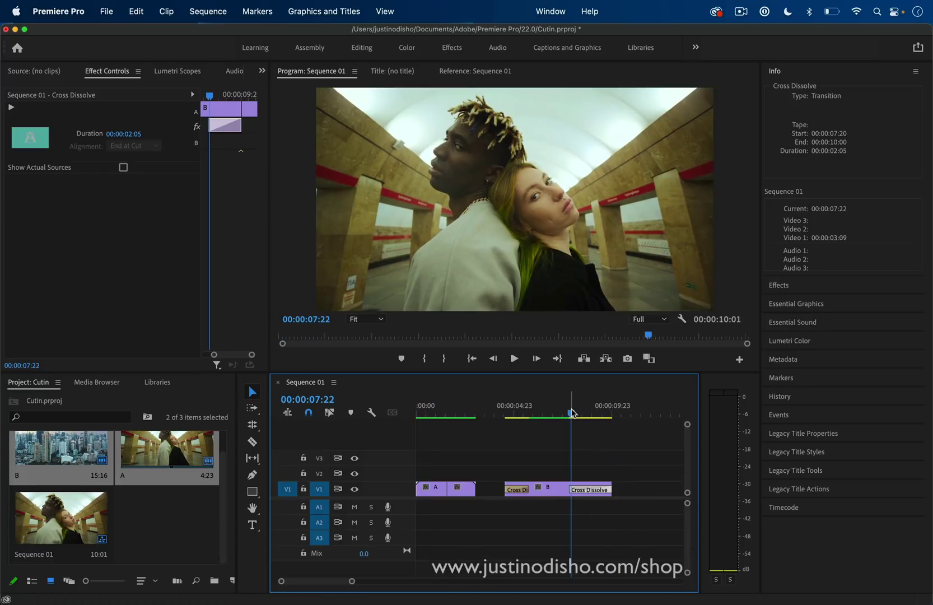
pyautogui.moveTo(571, 413); pyautogui.dragTo(569, 413)
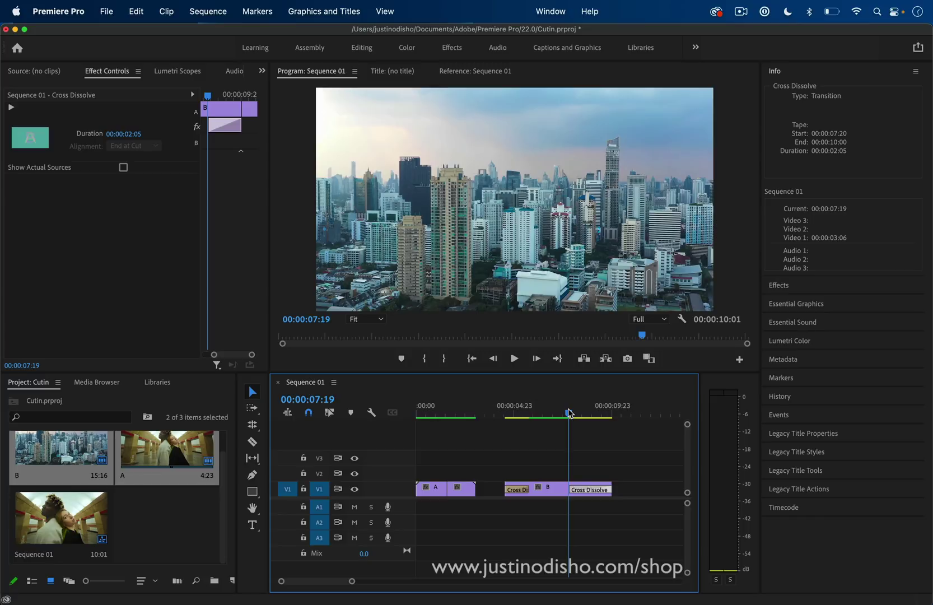
pyautogui.press('space')
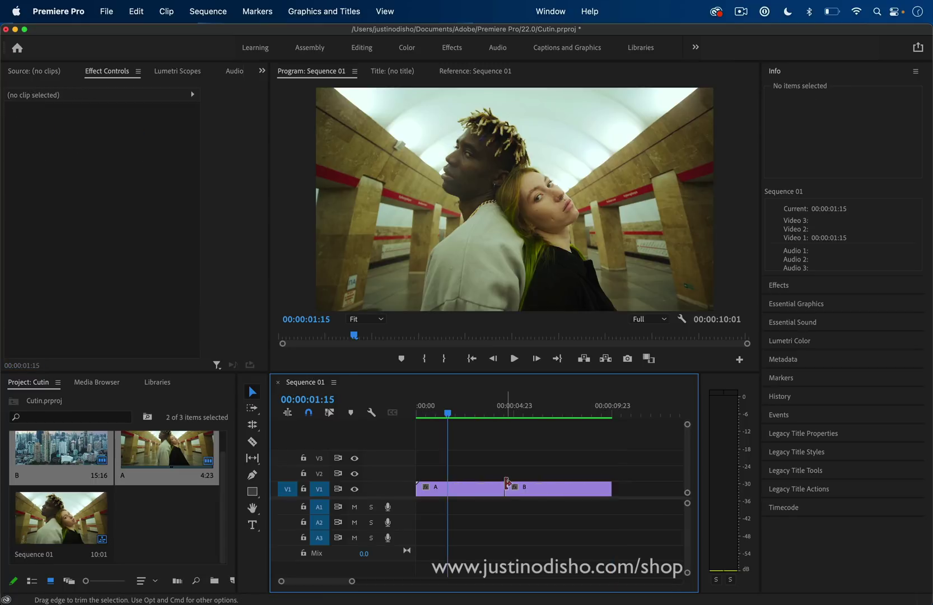
# Step: Preview a default transition on the A/B cut, undo it back to a plain cut, and show the Effects panel
pyautogui.rightClick(507, 489)
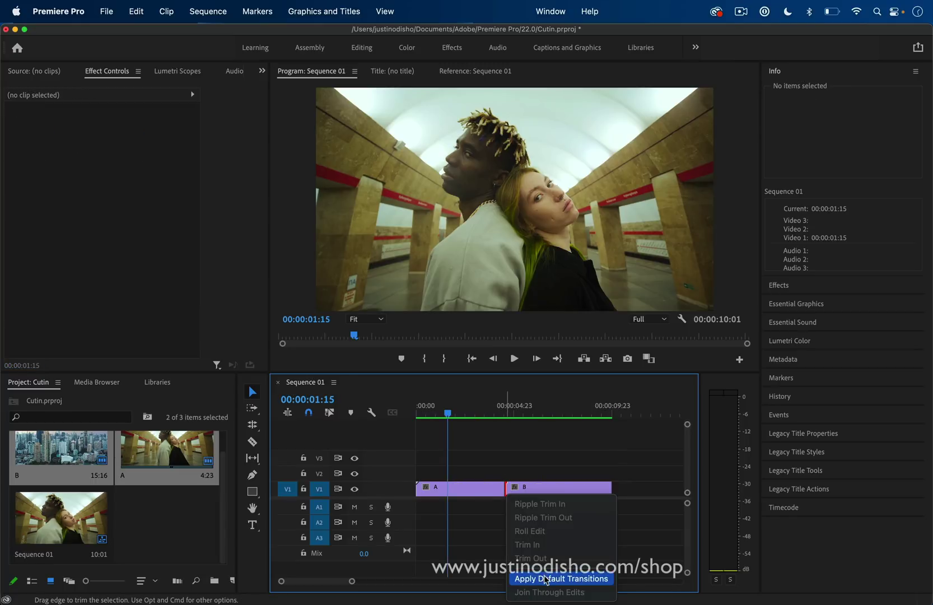
pyautogui.click(536, 519)
pyautogui.click(501, 405)
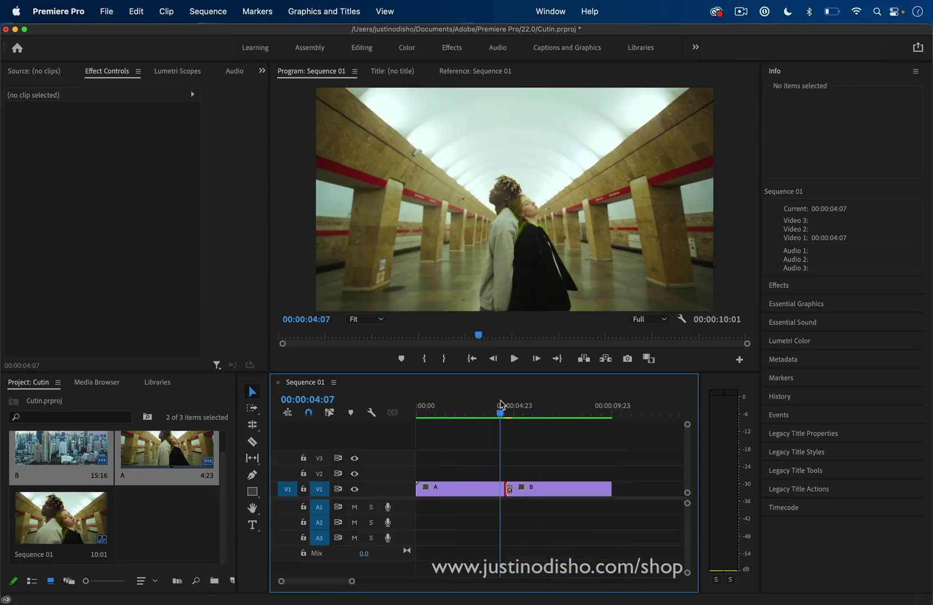
pyautogui.press('space')
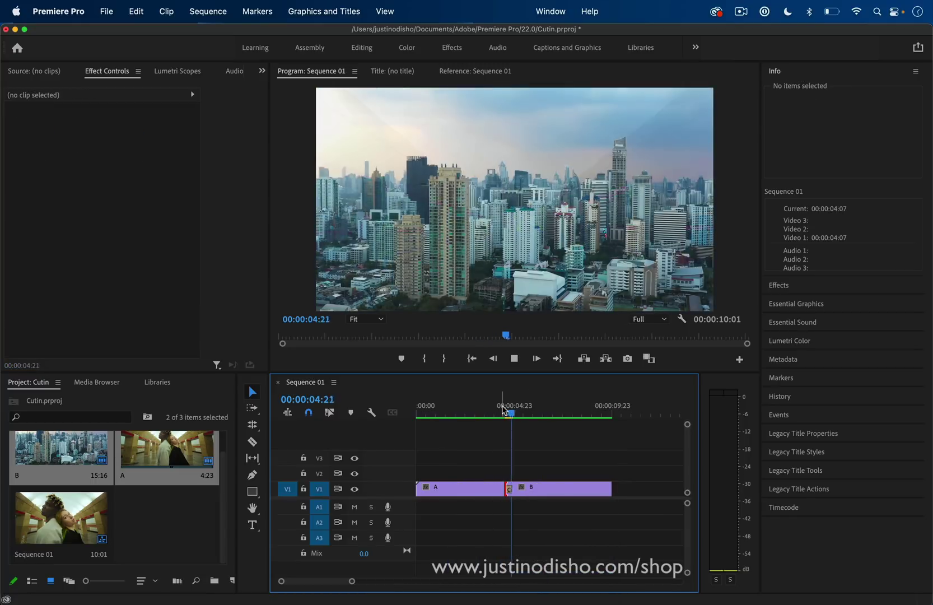
pyautogui.press('space')
pyautogui.press('super+z')
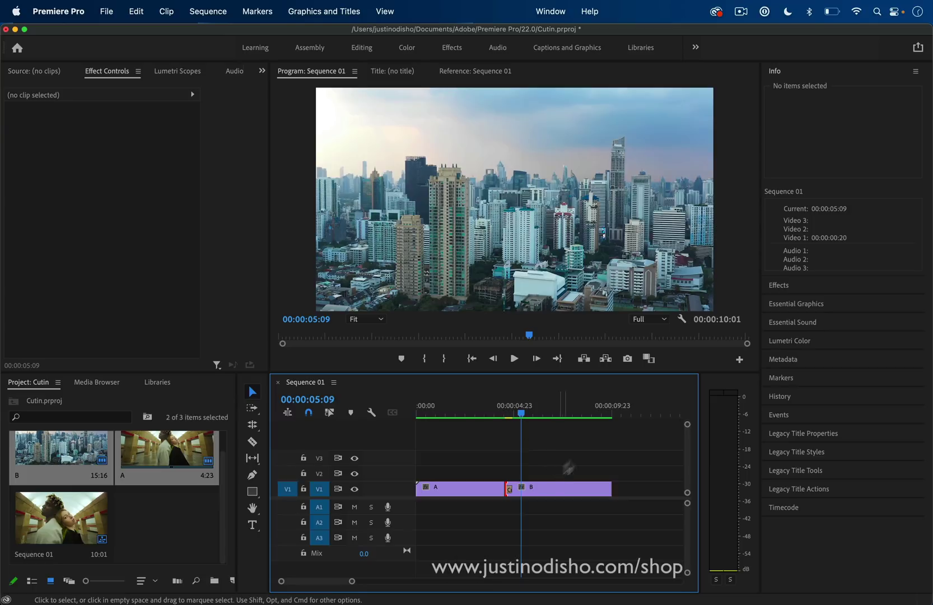
pyautogui.click(885, 284)
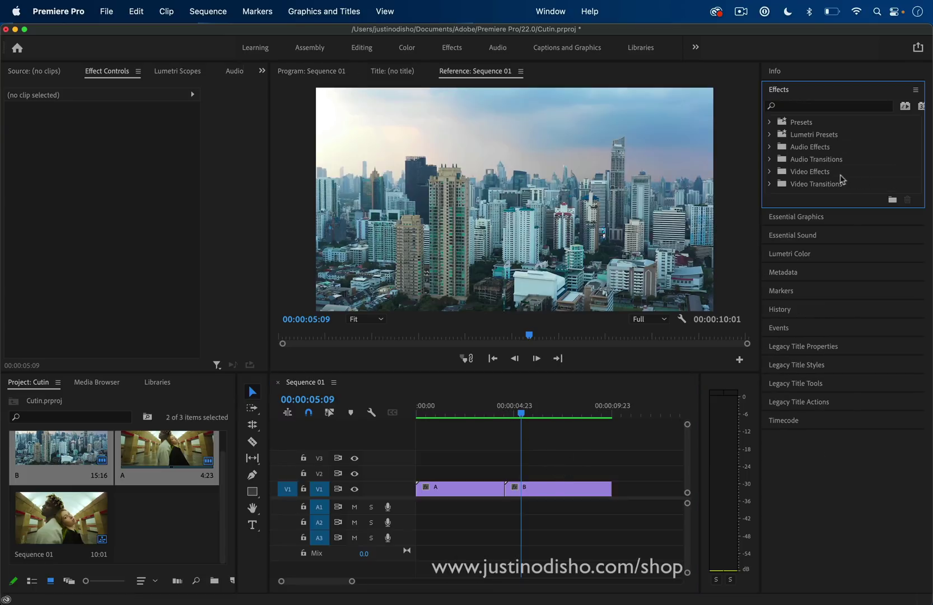
# Step: Place a Dip to White transition on the A/B cut and play through it
pyautogui.click(770, 185)
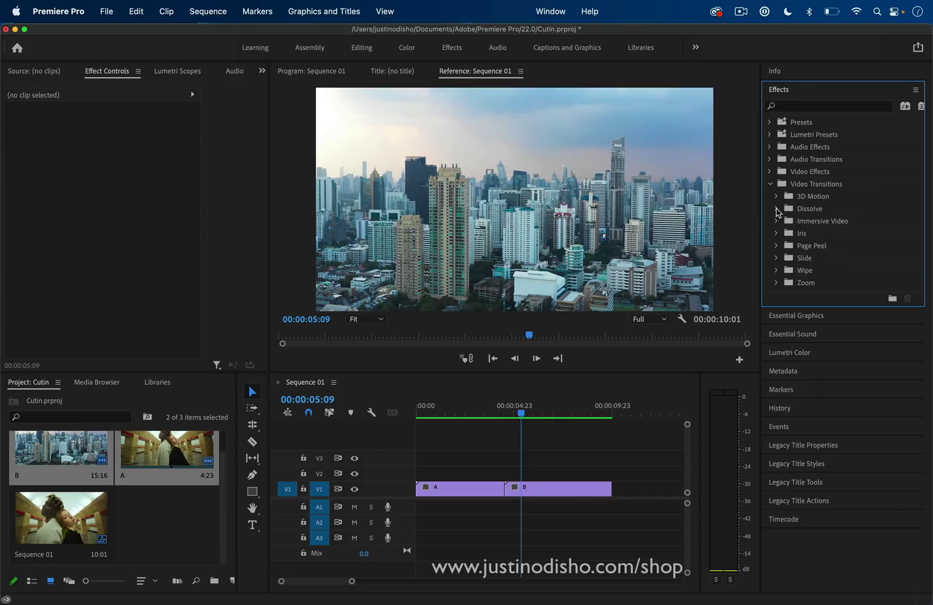
pyautogui.click(777, 209)
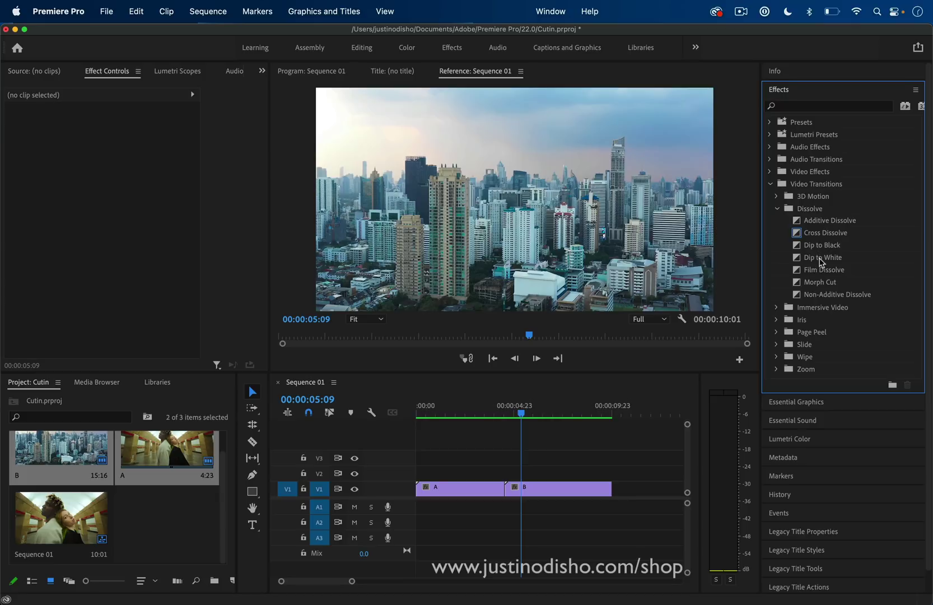
pyautogui.moveTo(822, 261)
pyautogui.mouseDown()
pyautogui.moveTo(604, 401)
pyautogui.moveTo(509, 490)
pyautogui.mouseUp()
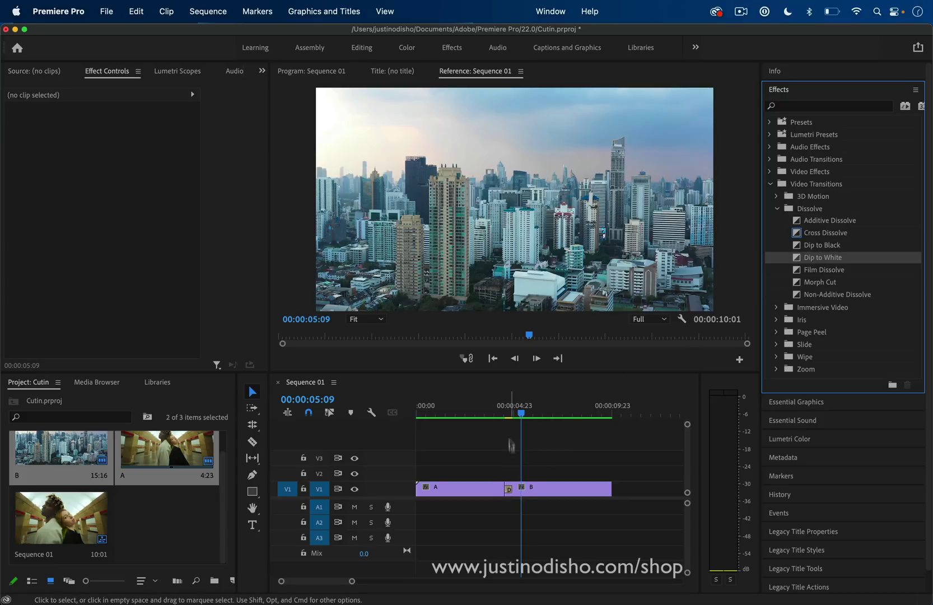
pyautogui.click(504, 415)
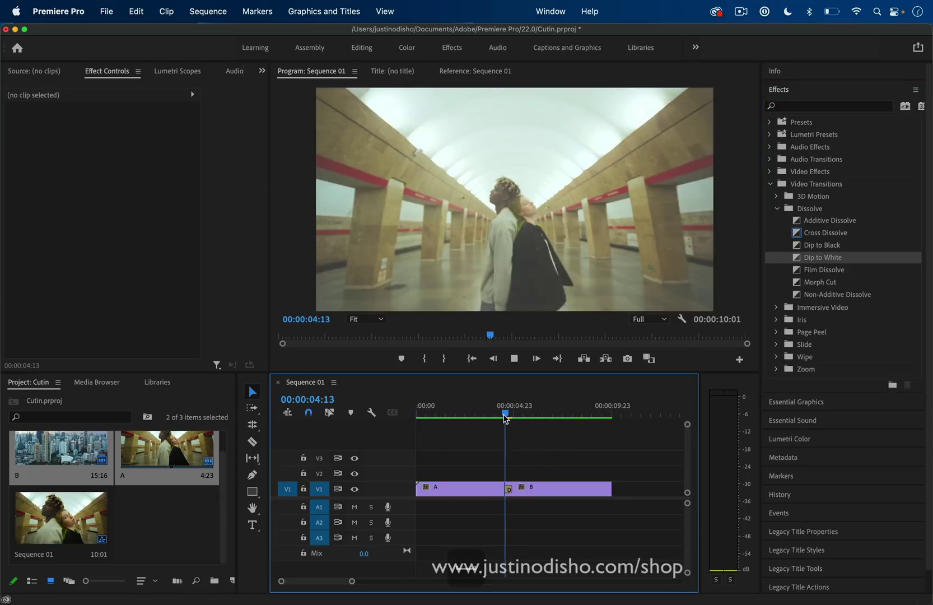
pyautogui.press('space')
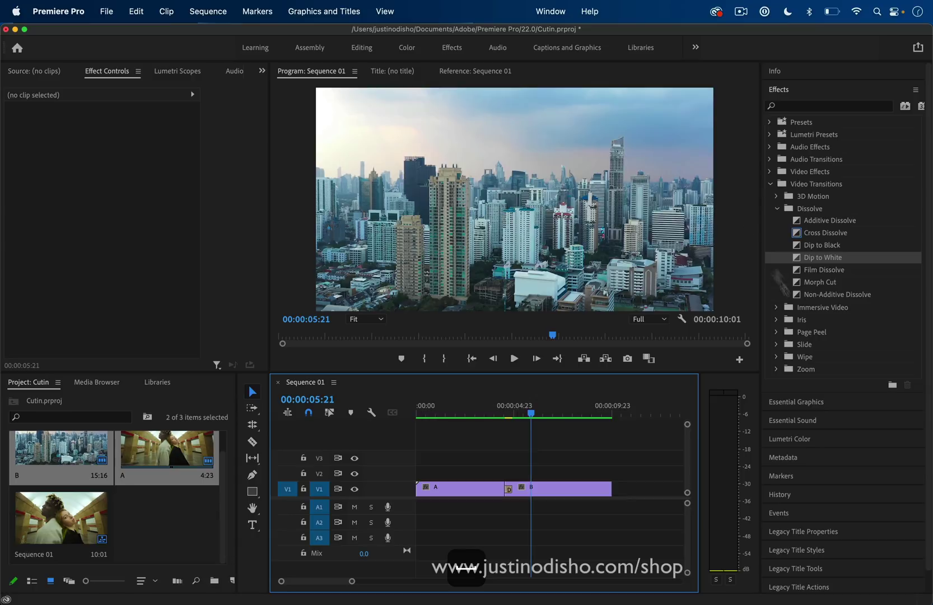
# Step: Add a Slide > Split transition to clip A's start, set it to open vertically, and lengthen it
pyautogui.click(777, 344)
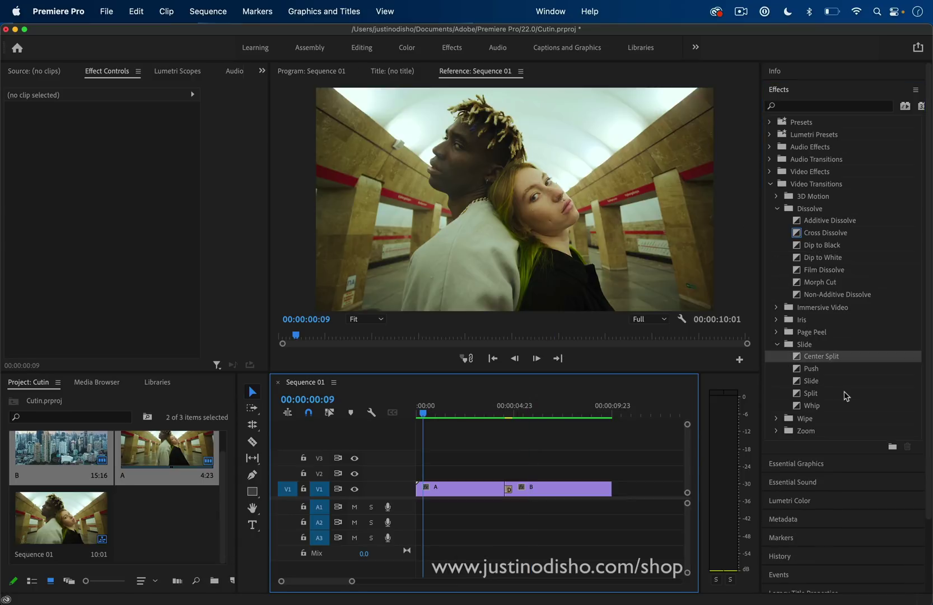
pyautogui.click(846, 394)
pyautogui.moveTo(830, 395); pyautogui.dragTo(426, 491)
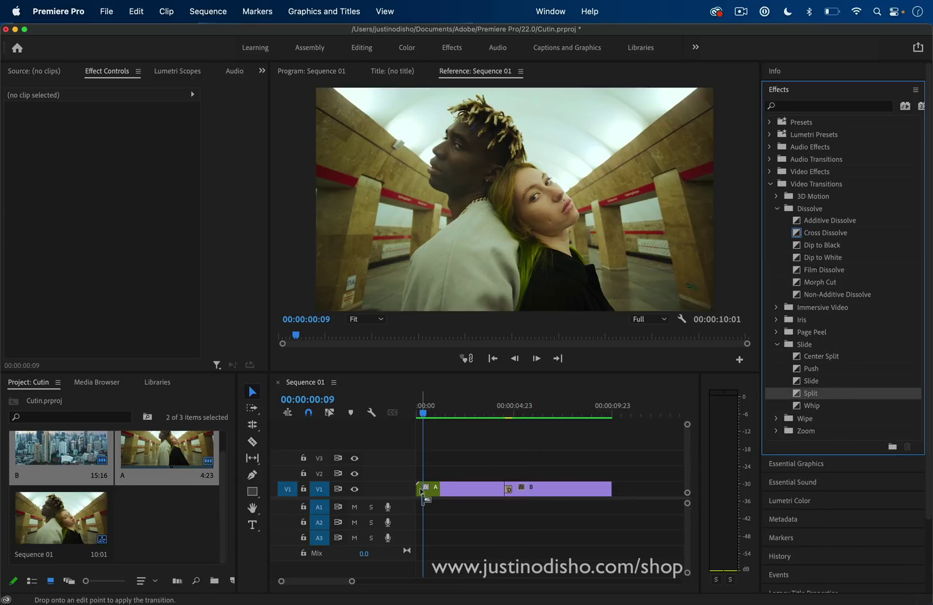
pyautogui.click(425, 491)
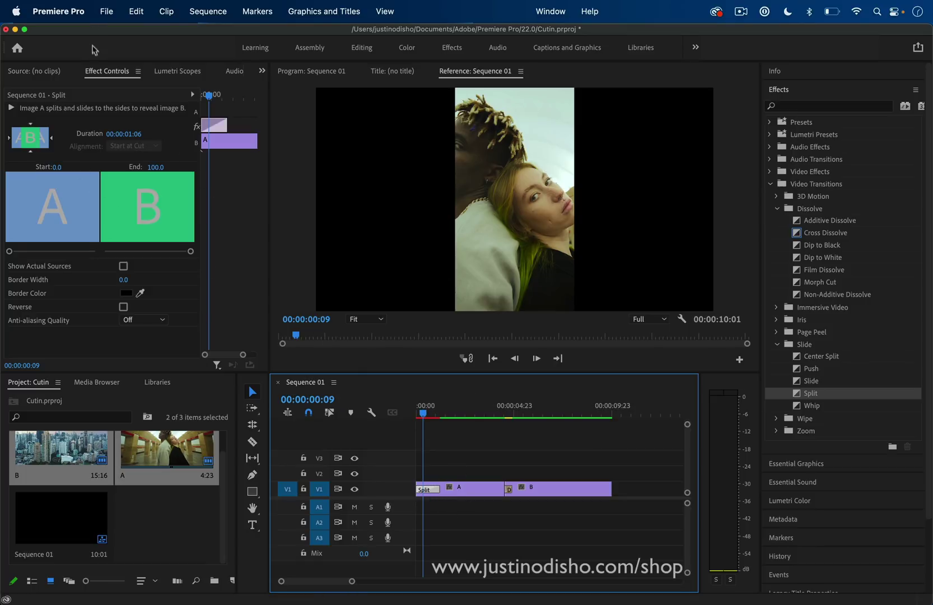
pyautogui.click(32, 152)
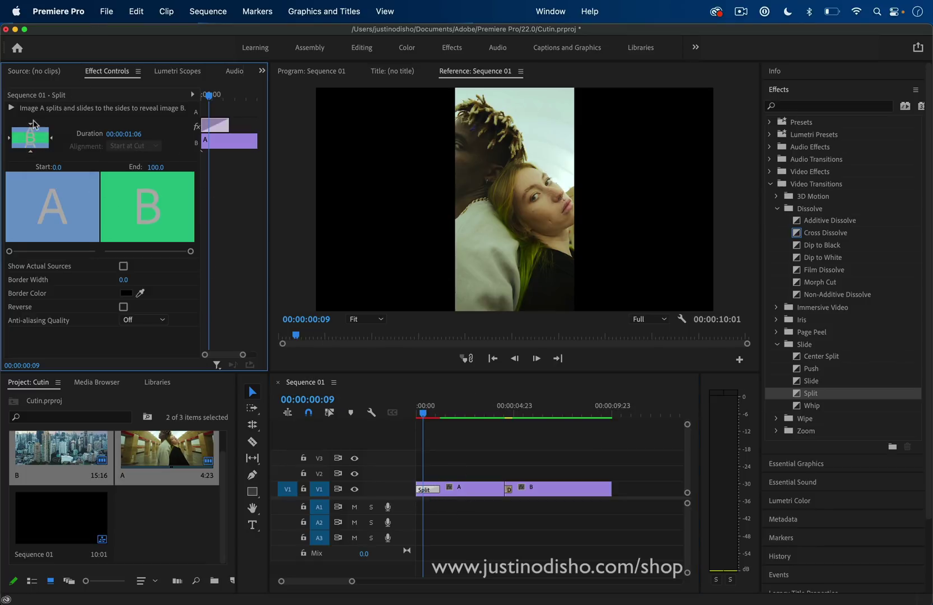
pyautogui.click(32, 125)
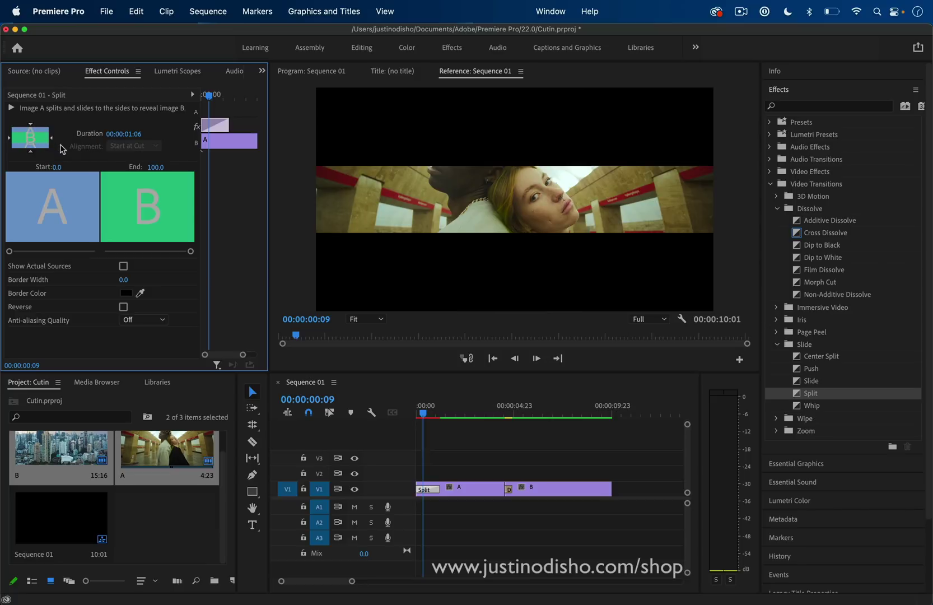
pyautogui.click(52, 138)
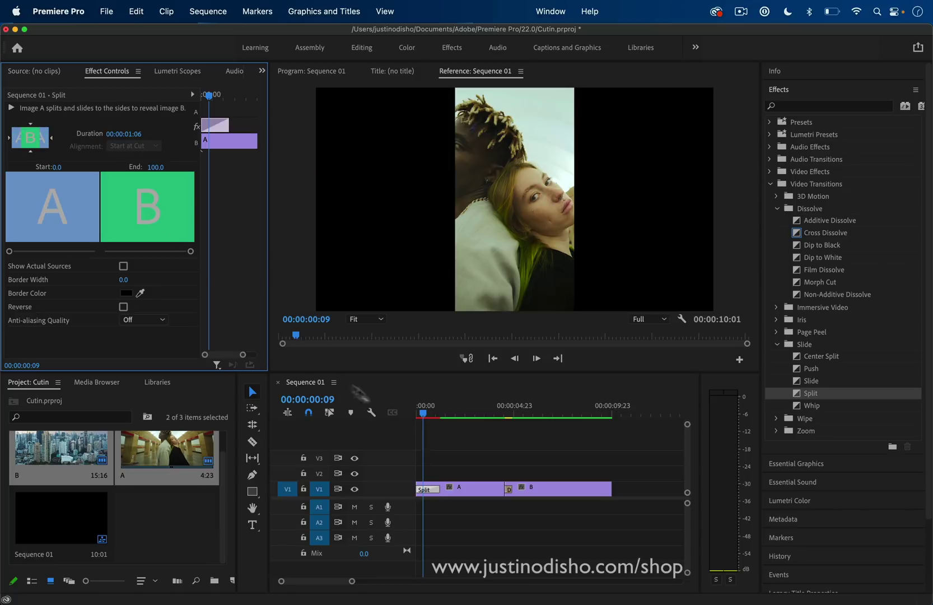
pyautogui.click(548, 472)
pyautogui.press('space')
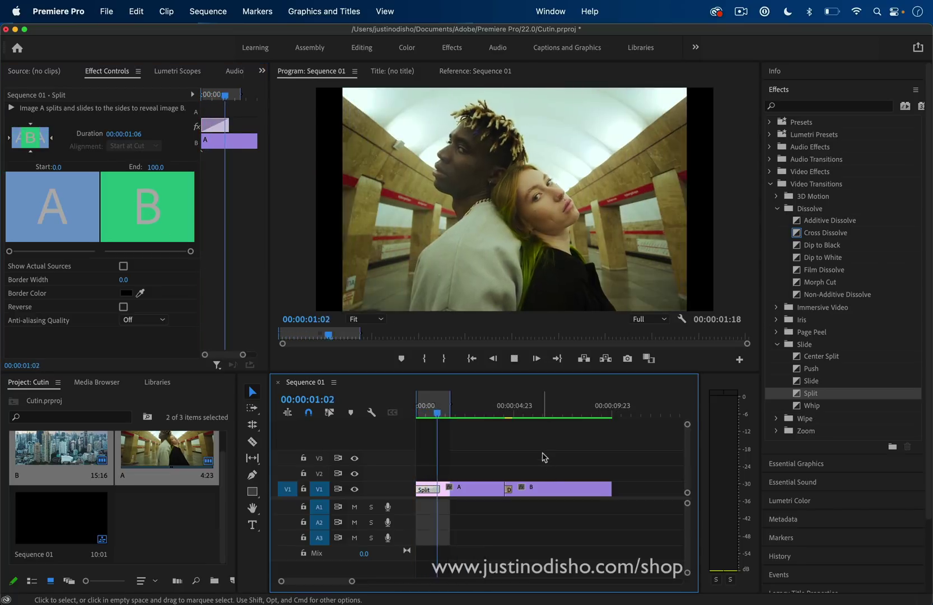
pyautogui.press('space')
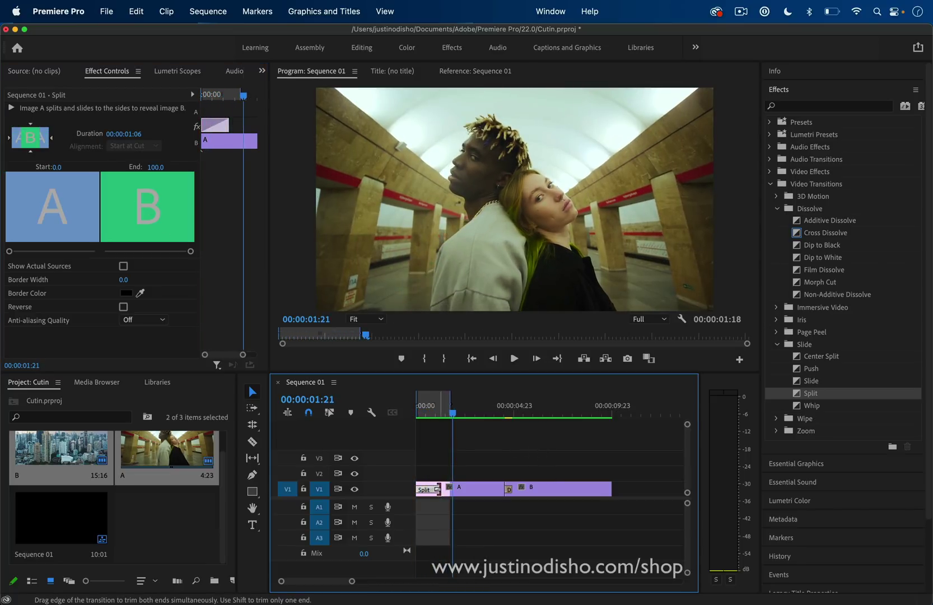
pyautogui.moveTo(441, 489); pyautogui.dragTo(469, 489)
# Step: Put an Additive Dissolve on the A/B cut and collapse the transition folders
pyautogui.moveTo(829, 220); pyautogui.dragTo(506, 489)
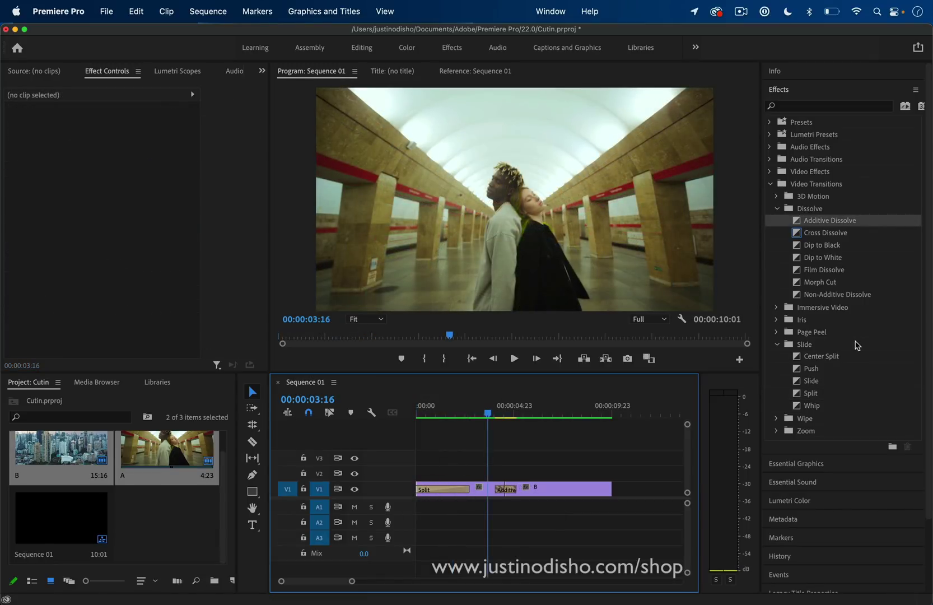
pyautogui.click(779, 209)
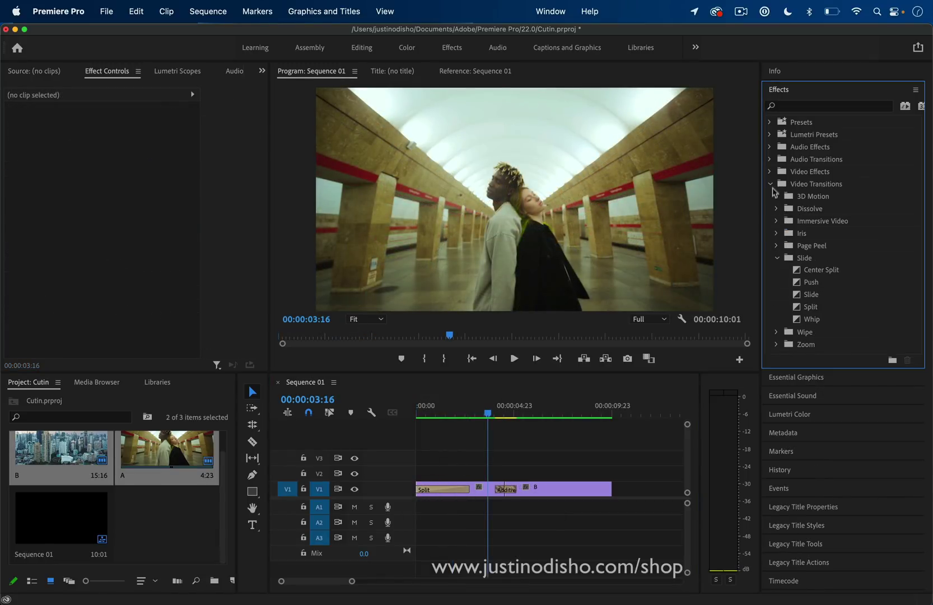
pyautogui.click(771, 184)
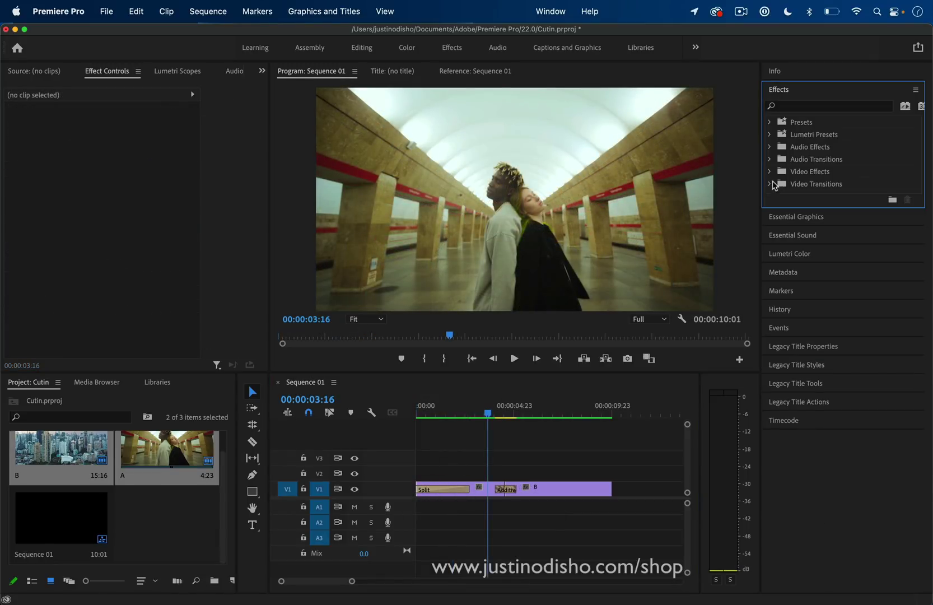
# Step: Search 'gau' in Video Effects and apply Gaussian Blur to clip A and clip B
pyautogui.click(770, 172)
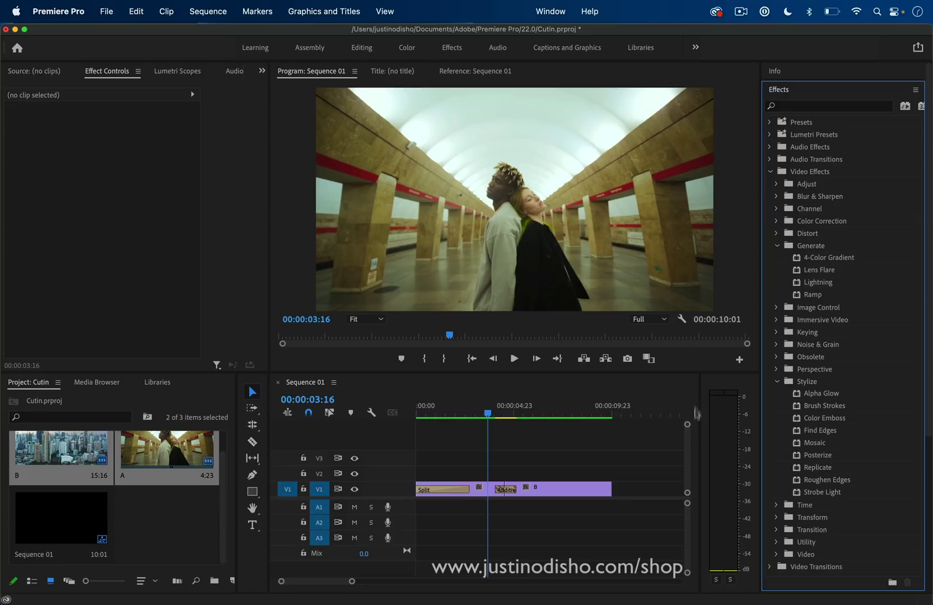
pyautogui.click(807, 111)
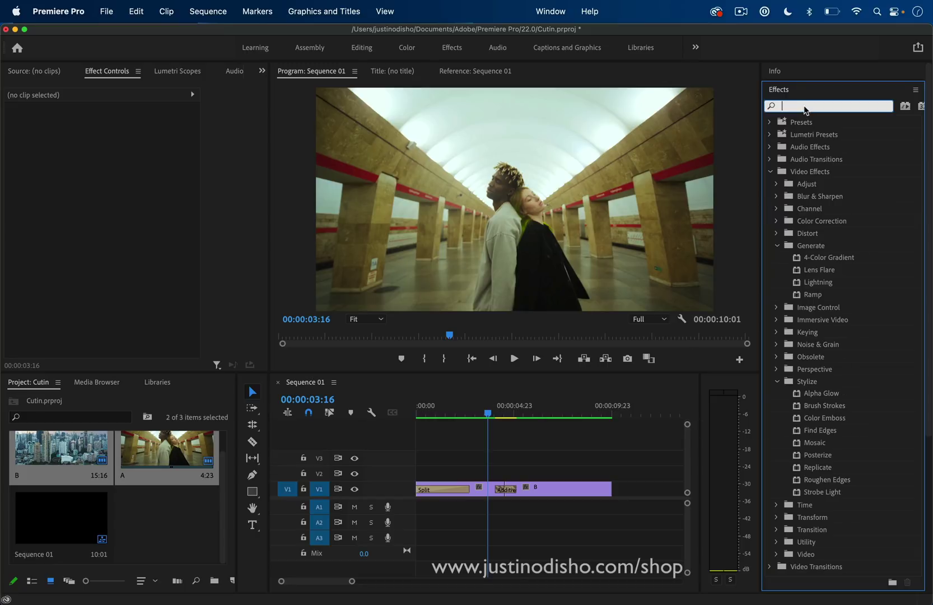
pyautogui.write('gaussian')
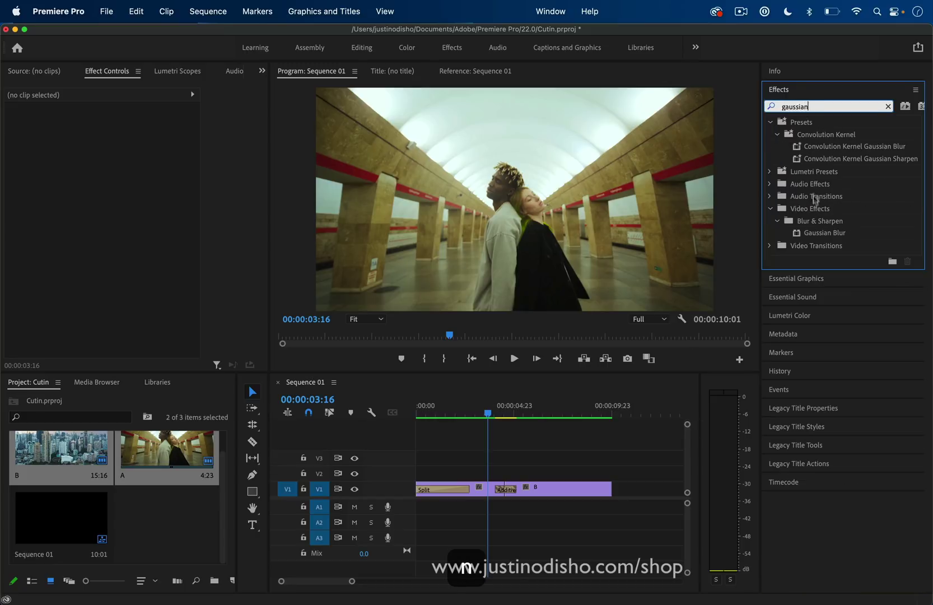
pyautogui.moveTo(822, 235); pyautogui.dragTo(487, 490)
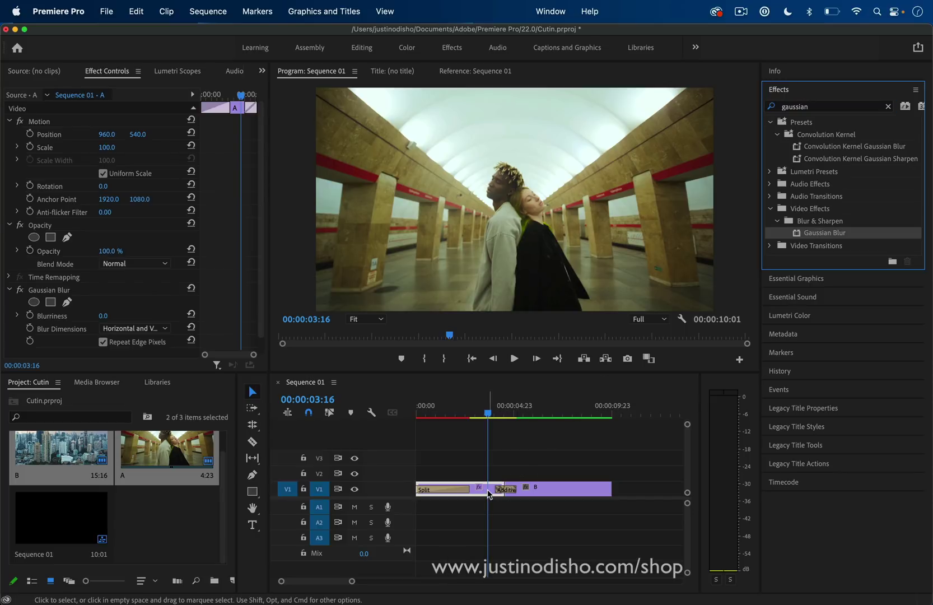
pyautogui.moveTo(822, 238); pyautogui.dragTo(533, 495)
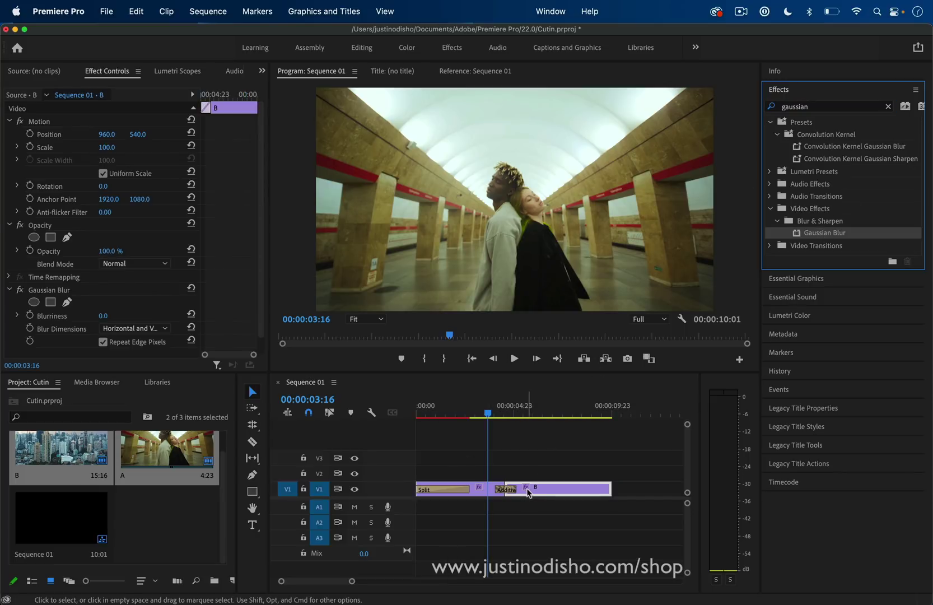
pyautogui.click(482, 493)
# Step: Keyframe clip A's Blurriness from 0 at 00:00:03:22 up to 326 at 00:00:04:17
pyautogui.moveTo(242, 96); pyautogui.dragTo(244, 97)
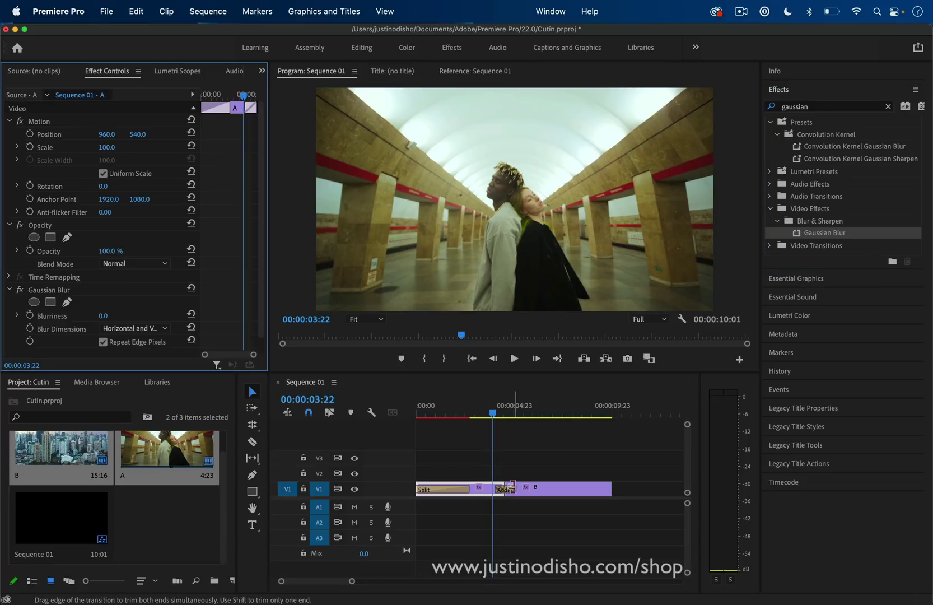
pyautogui.moveTo(495, 493)
pyautogui.mouseDown()
pyautogui.moveTo(533, 505)
pyautogui.moveTo(509, 493)
pyautogui.mouseUp()
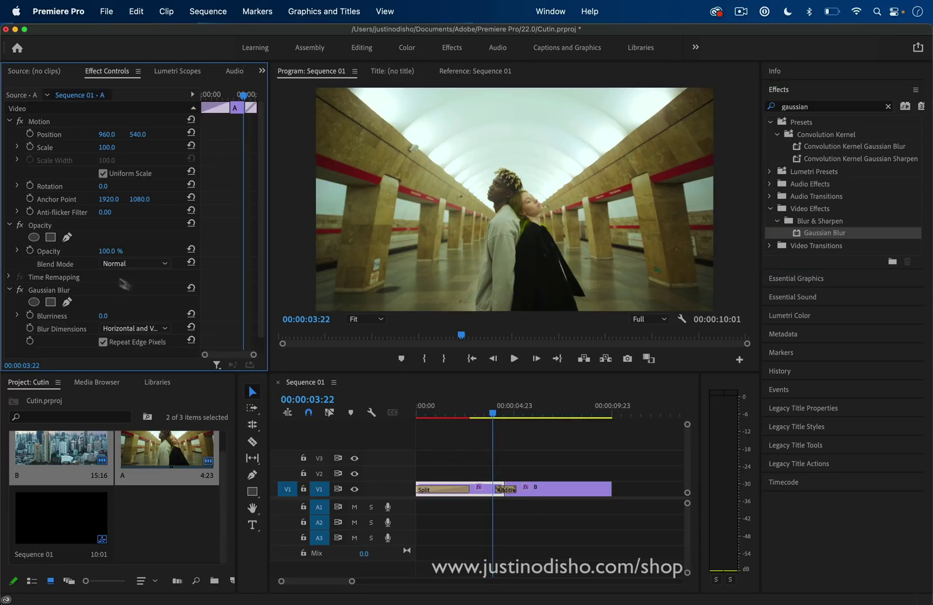
pyautogui.click(30, 316)
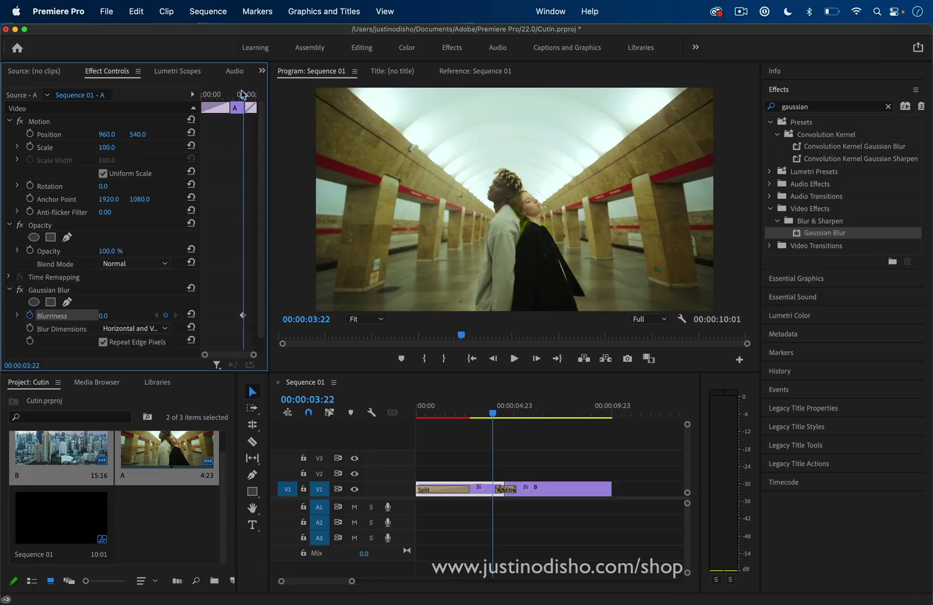
pyautogui.moveTo(246, 97); pyautogui.dragTo(253, 97)
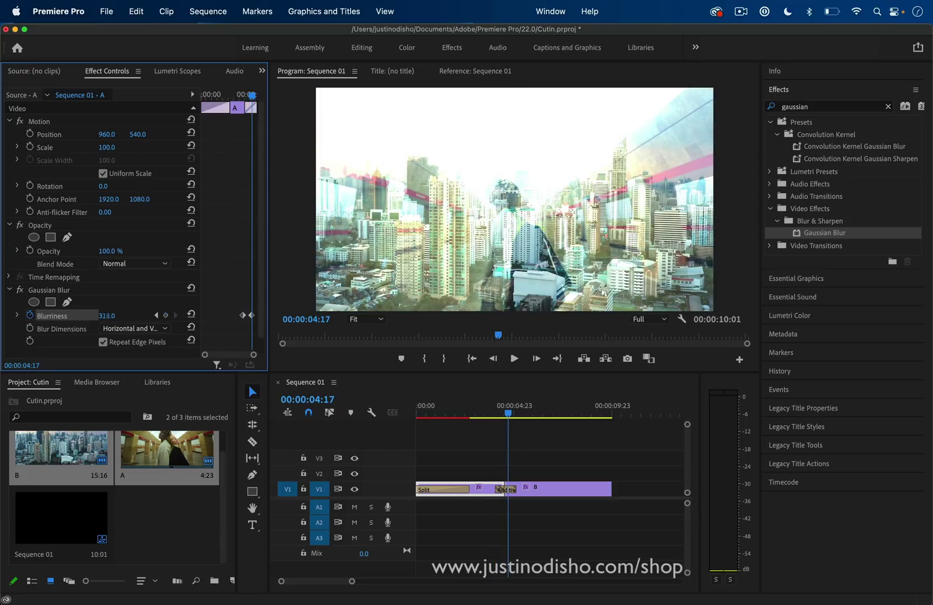
pyautogui.moveTo(106, 316); pyautogui.dragTo(128, 315)
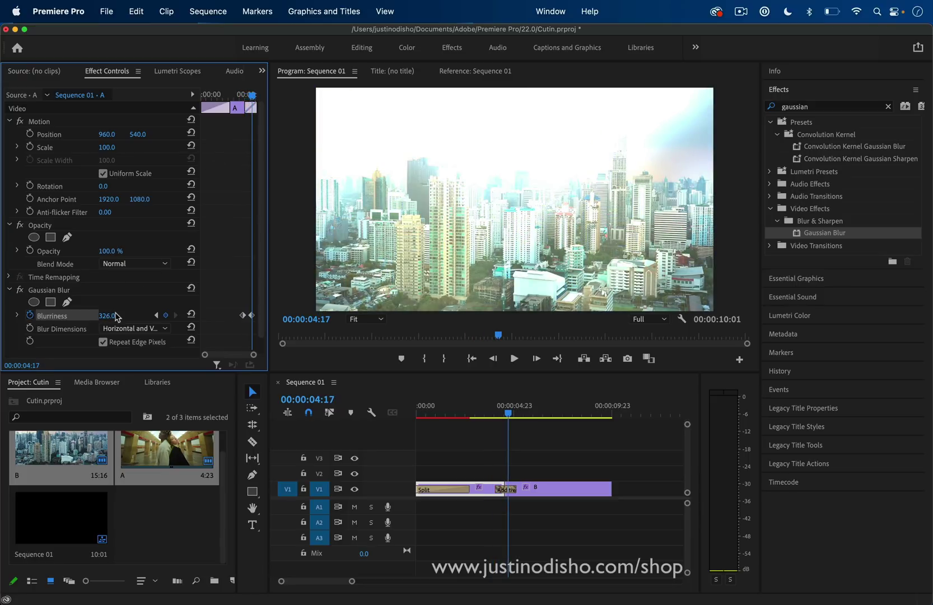
# Step: Keyframe clip B's Blurriness from 345 at 00:00:04:01 down to 0 at 00:00:05:19
pyautogui.click(535, 493)
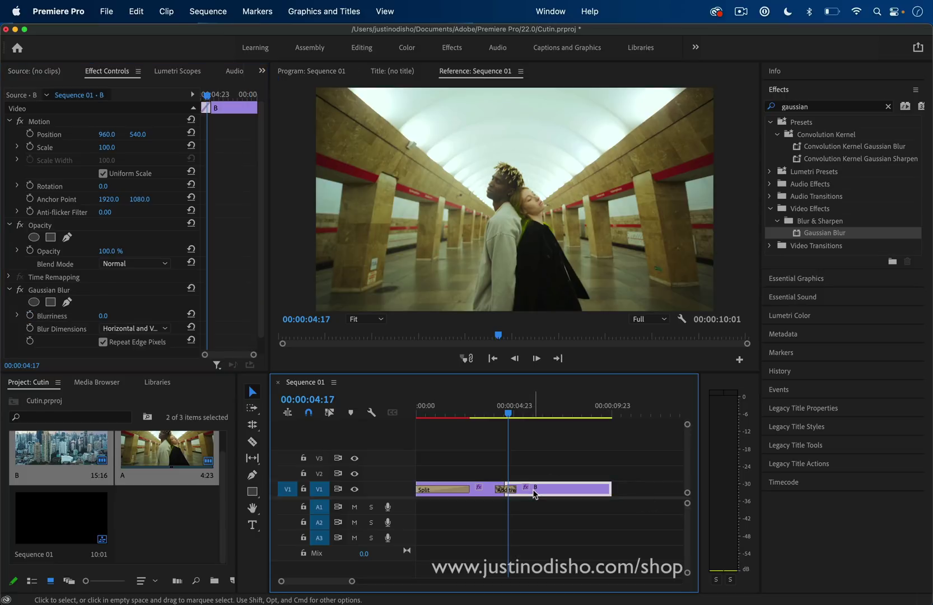
pyautogui.click(212, 95)
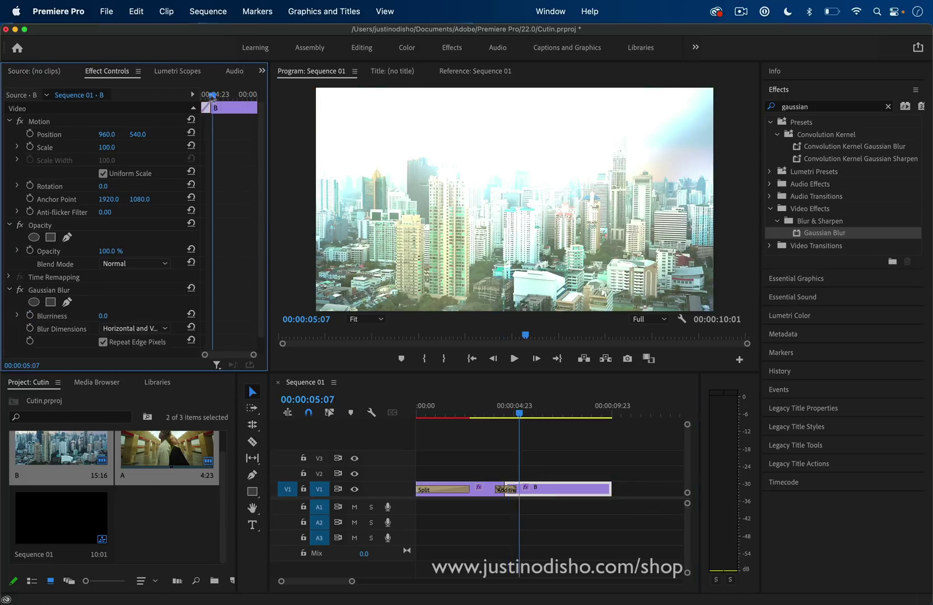
pyautogui.moveTo(213, 96); pyautogui.dragTo(203, 96)
pyautogui.click(30, 317)
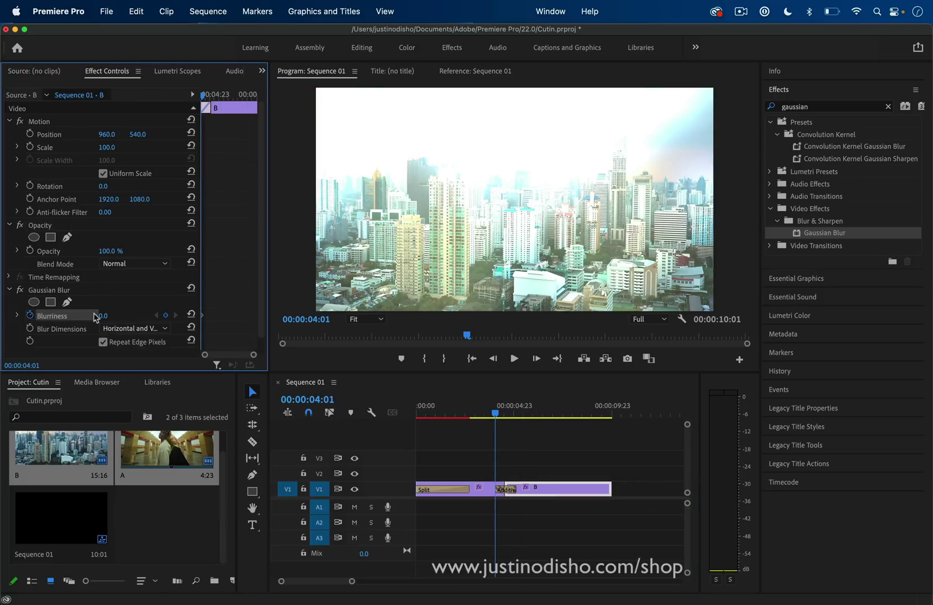
pyautogui.moveTo(106, 315); pyautogui.dragTo(129, 315)
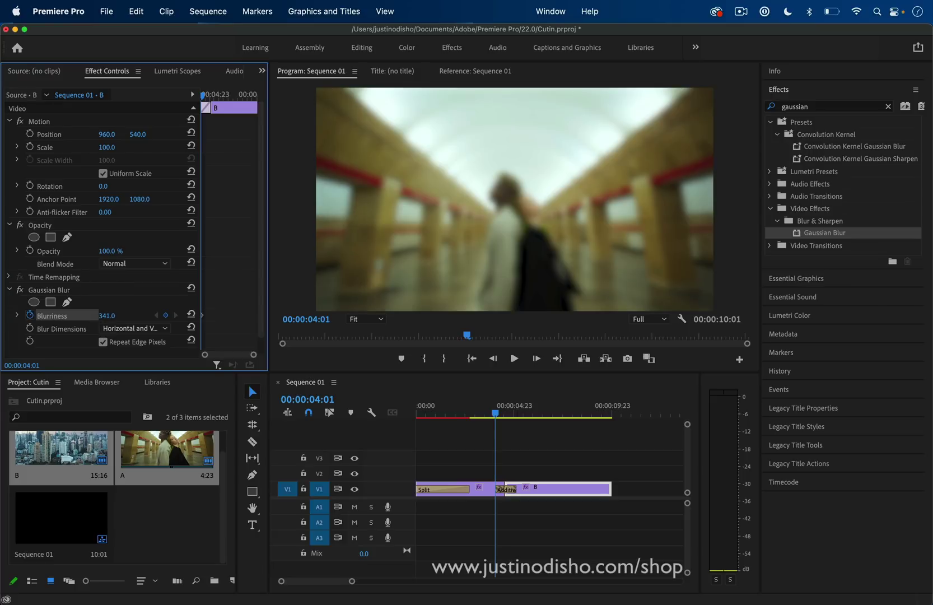
pyautogui.moveTo(206, 96); pyautogui.dragTo(219, 96)
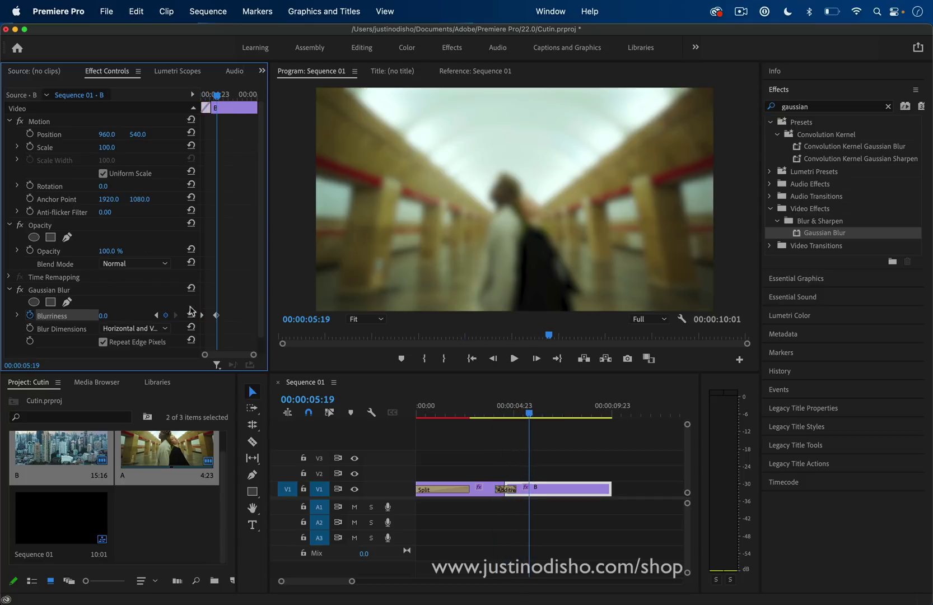
pyautogui.click(192, 315)
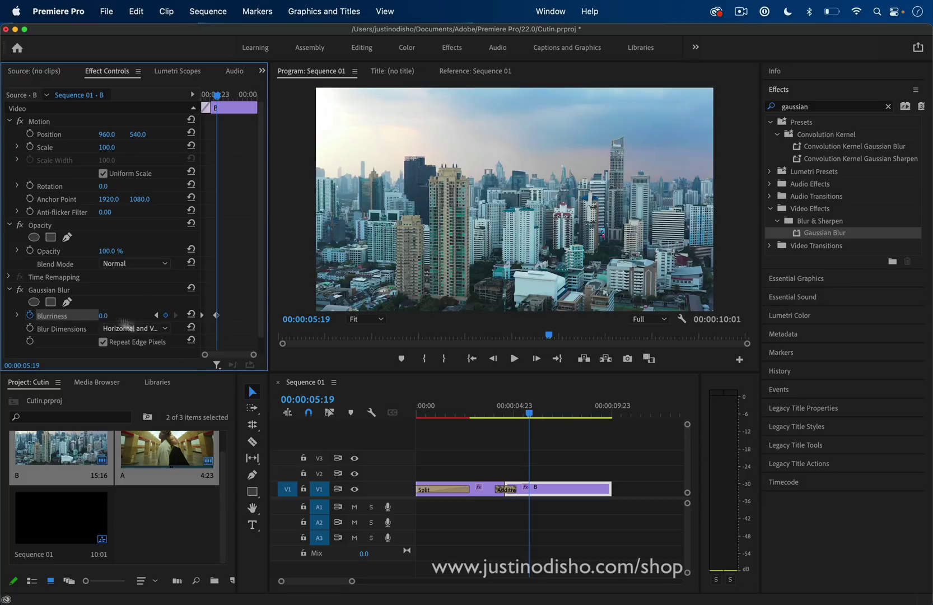
pyautogui.click(440, 406)
pyautogui.press('Return')
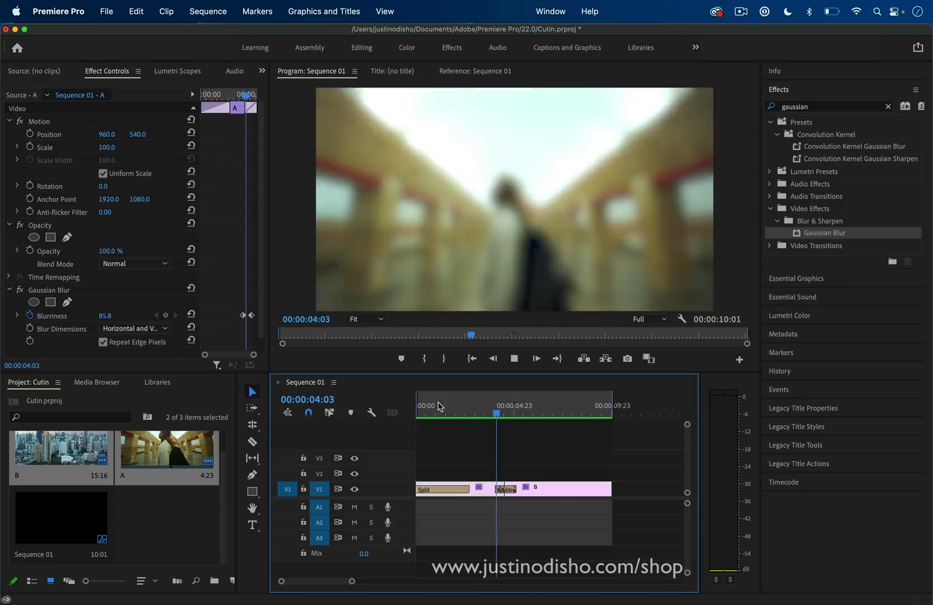
pyautogui.moveTo(440, 406); pyautogui.dragTo(493, 421)
pyautogui.press('space')
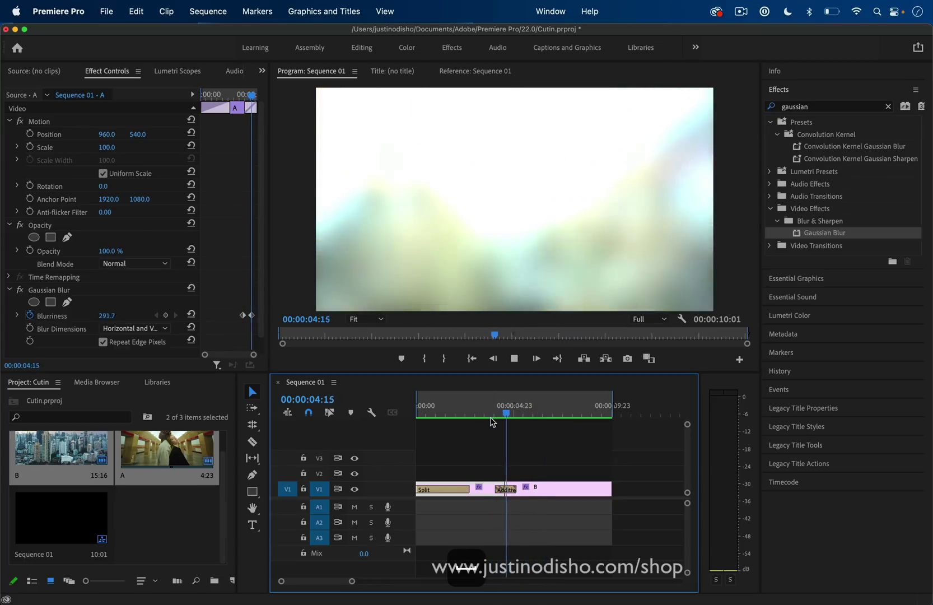
pyautogui.click(484, 413)
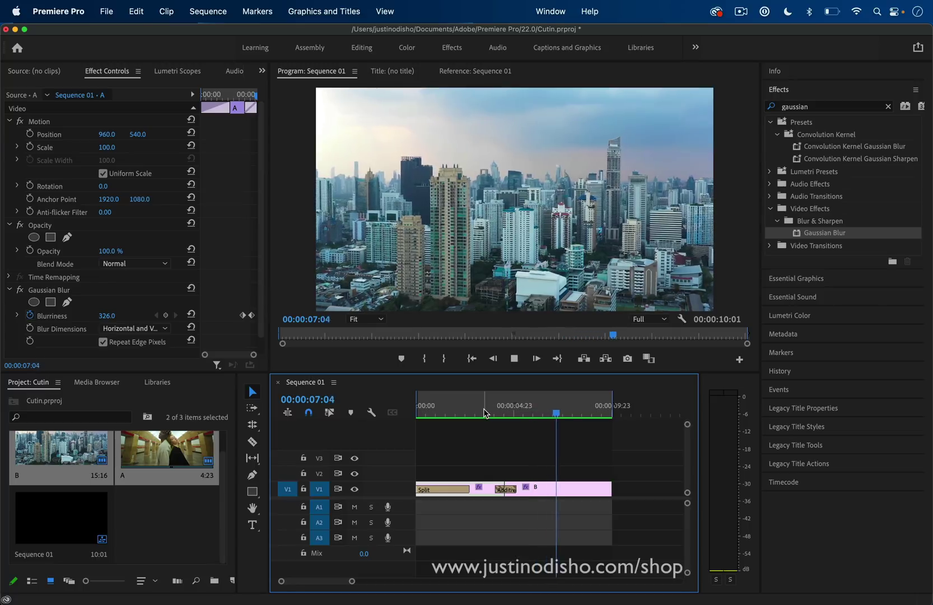
pyautogui.press('space')
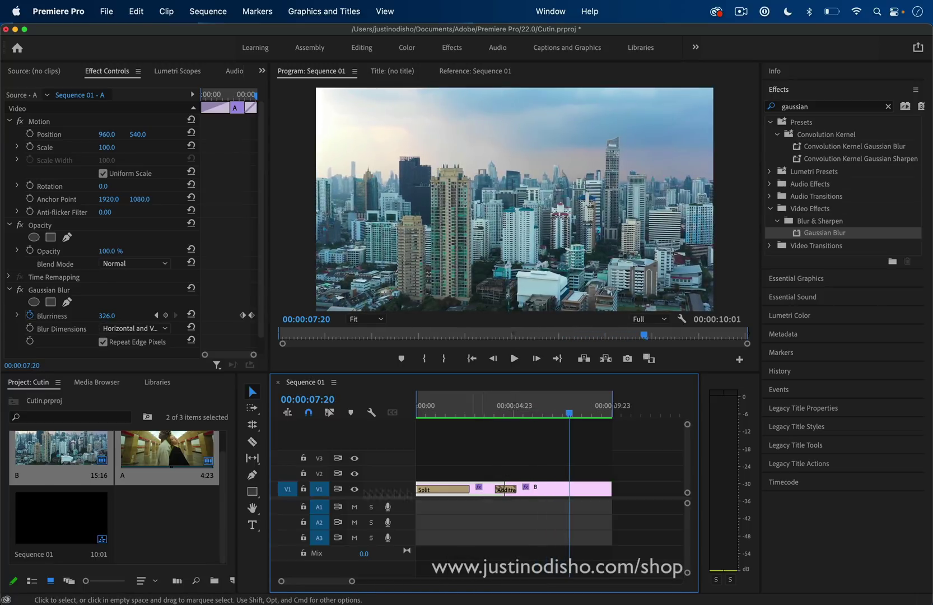
pyautogui.click(171, 524)
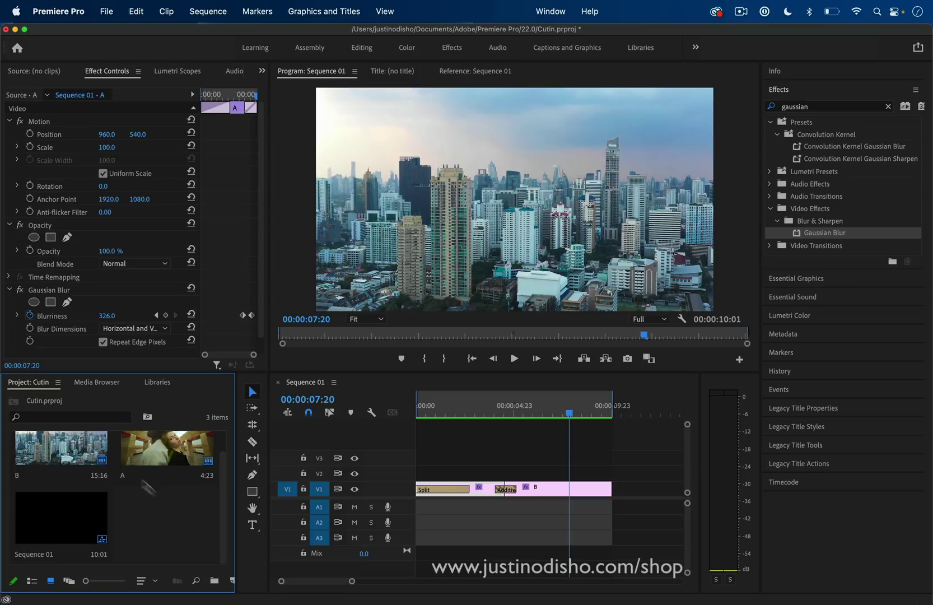
# Step: Create a new Adjustment Layer and place it on V3, trimmed to span the A-to-B cut
pyautogui.click(114, 6)
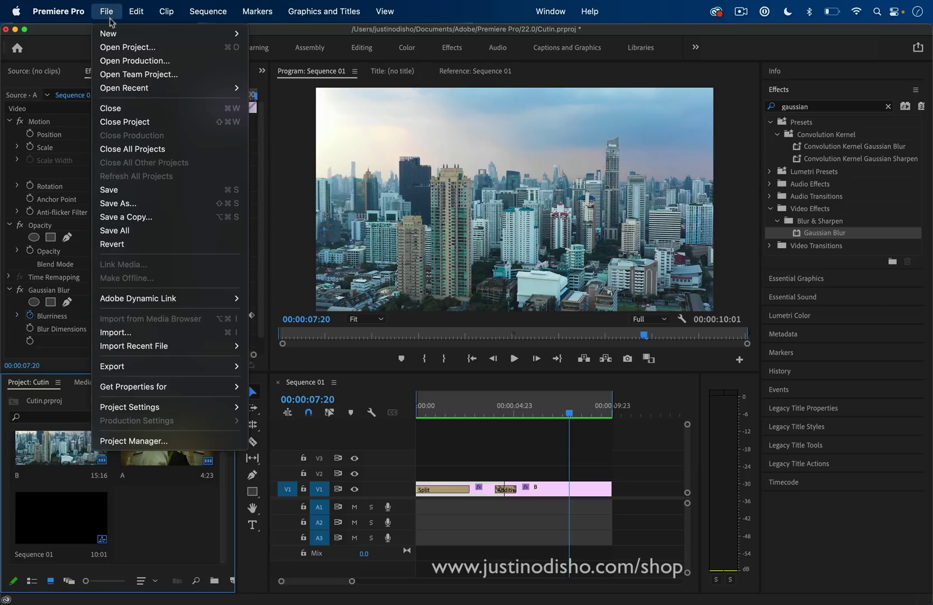
pyautogui.moveTo(112, 34)
pyautogui.click(307, 188)
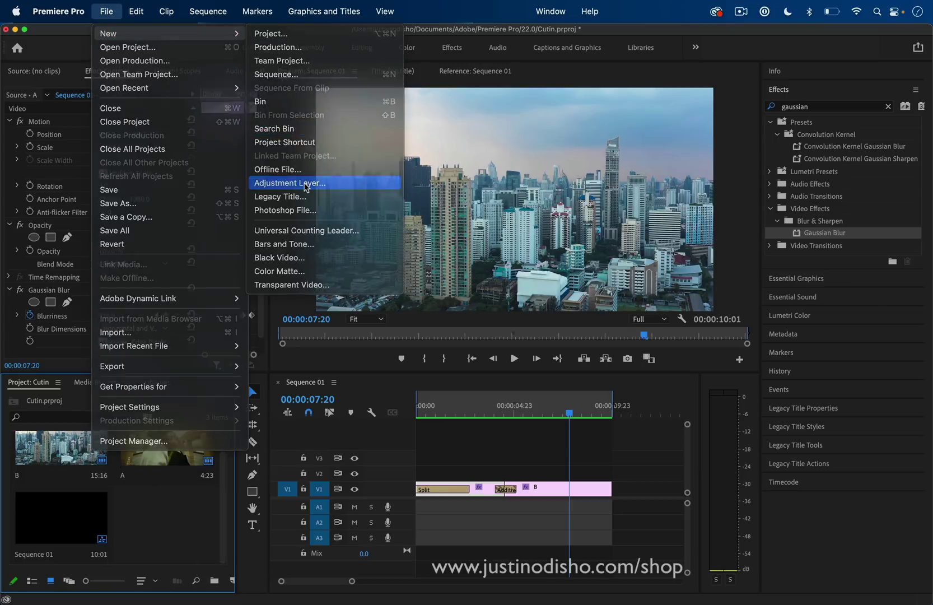
pyautogui.moveTo(182, 504); pyautogui.dragTo(485, 455)
pyautogui.moveTo(546, 456); pyautogui.dragTo(516, 456)
pyautogui.click(507, 461)
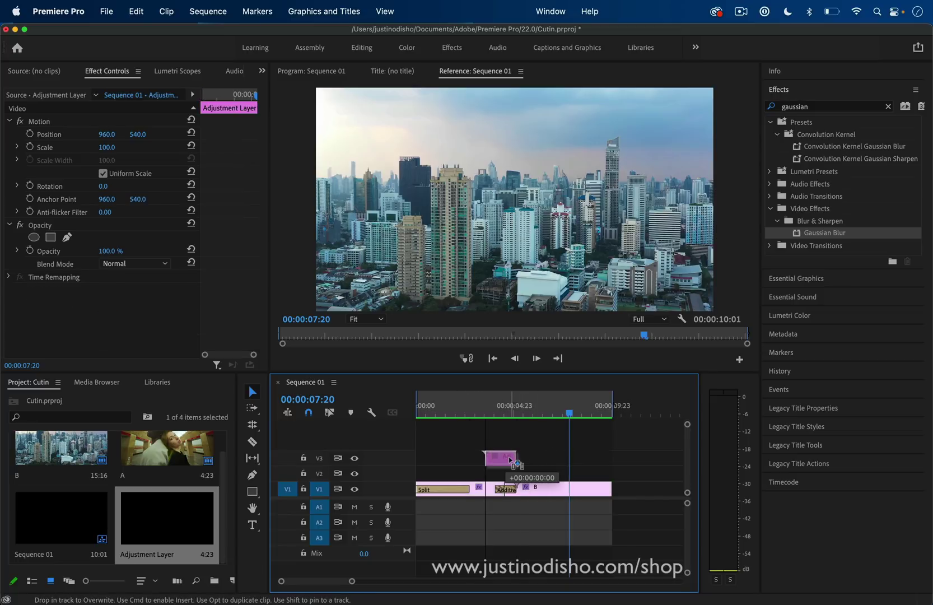
# Step: Apply Tint to the adjustment layer, with red Map Black, yellow Map White and keyframed Amount
pyautogui.click(503, 414)
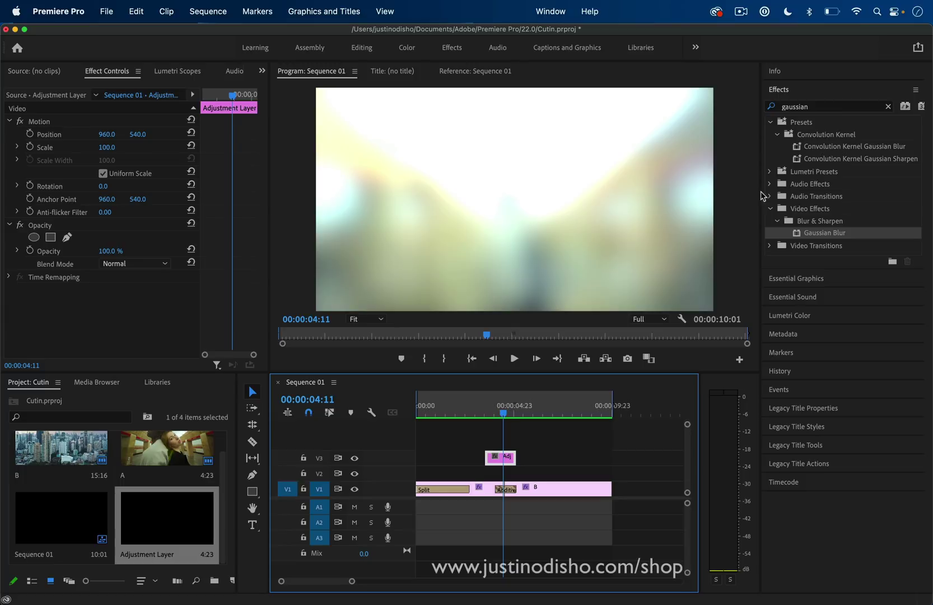
pyautogui.click(841, 107)
pyautogui.write('tint')
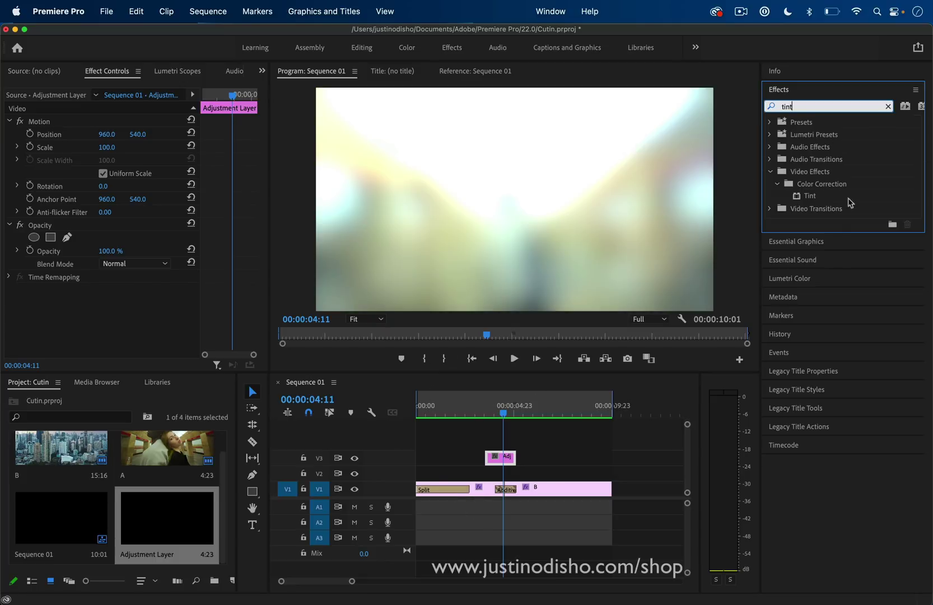
pyautogui.moveTo(806, 196); pyautogui.dragTo(508, 459)
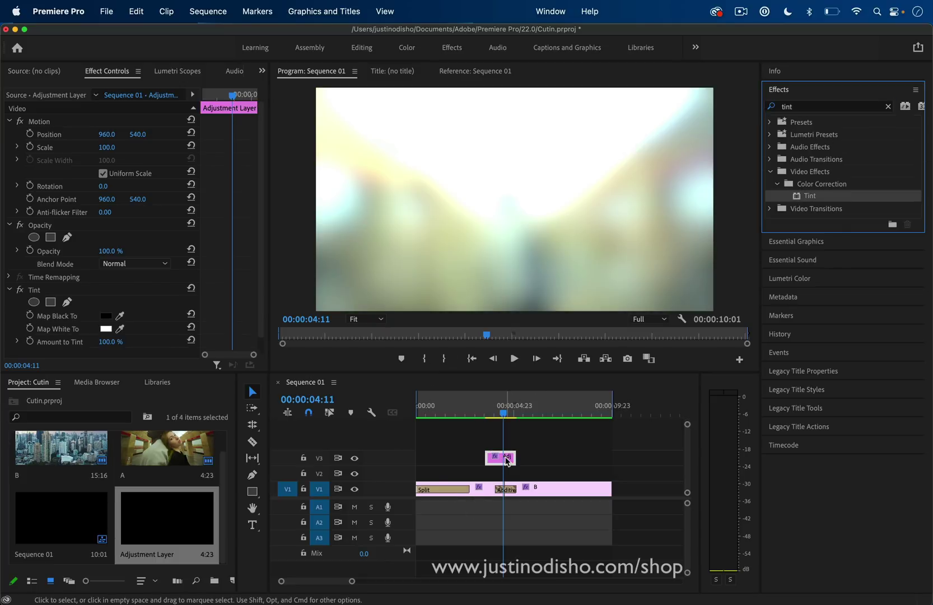
pyautogui.click(507, 461)
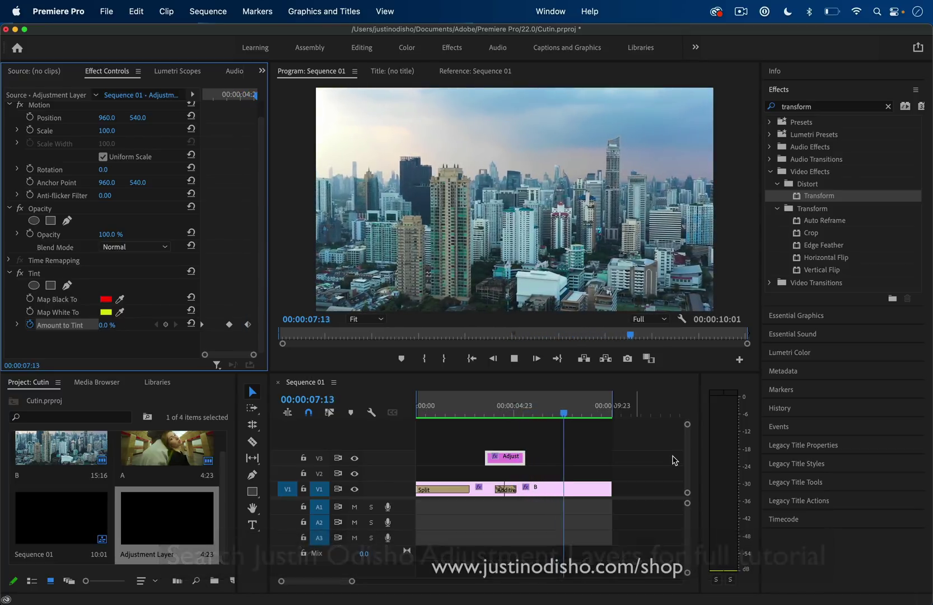
pyautogui.click(502, 399)
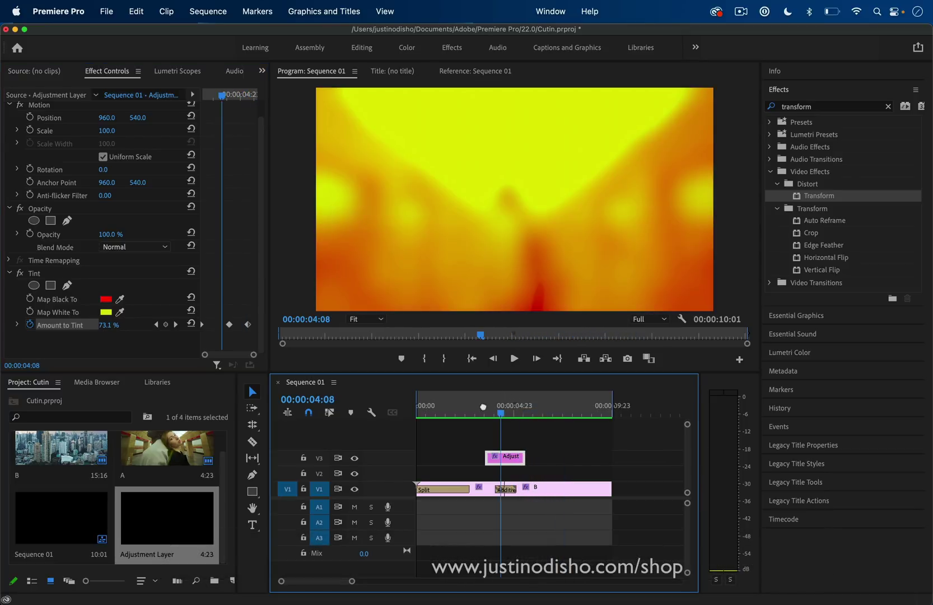
pyautogui.moveTo(483, 407); pyautogui.dragTo(506, 408)
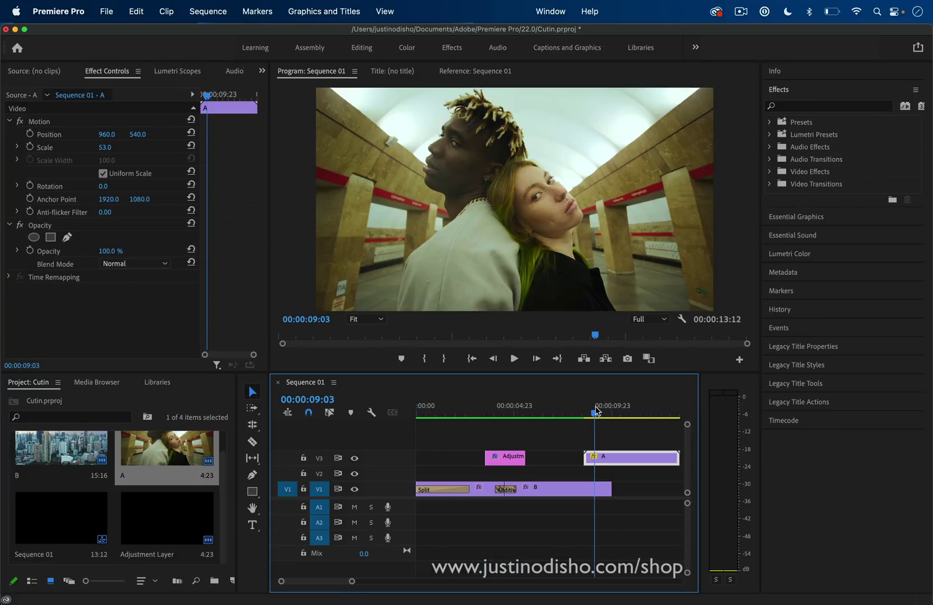
# Step: Give clip A's Opacity on V3 a 4-point polygon mask, feather 78, Mask Expansion keyframed at -180
pyautogui.click(52, 227)
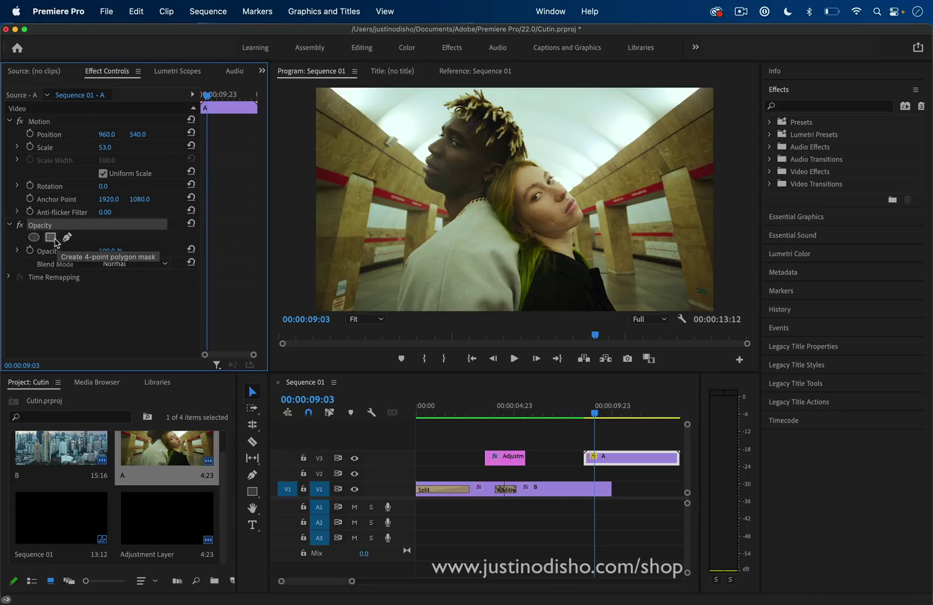
pyautogui.click(51, 238)
pyautogui.click(379, 301)
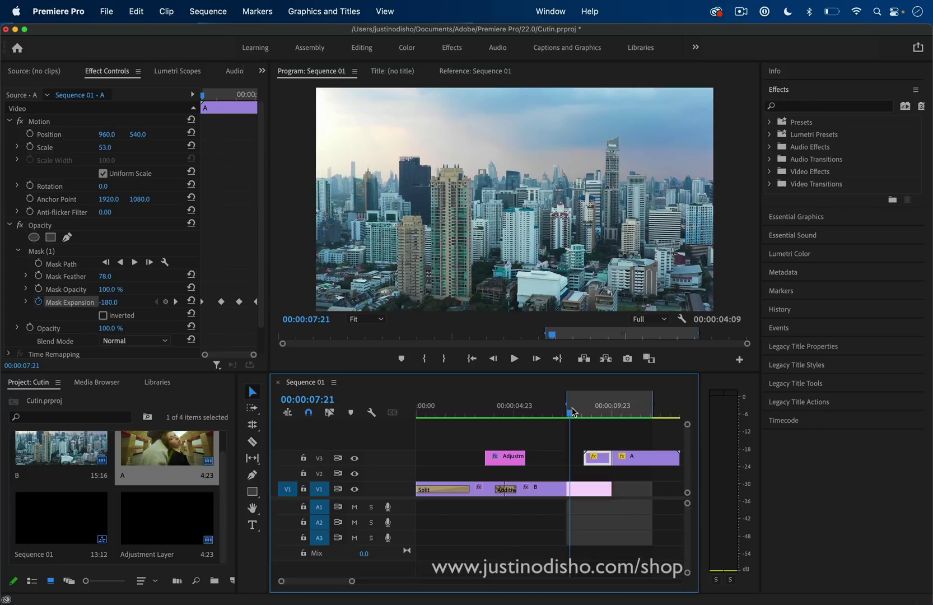
# Step: Play the masked reveal from skyline into the subway couple twice, stopping after each pass
pyautogui.press('space')
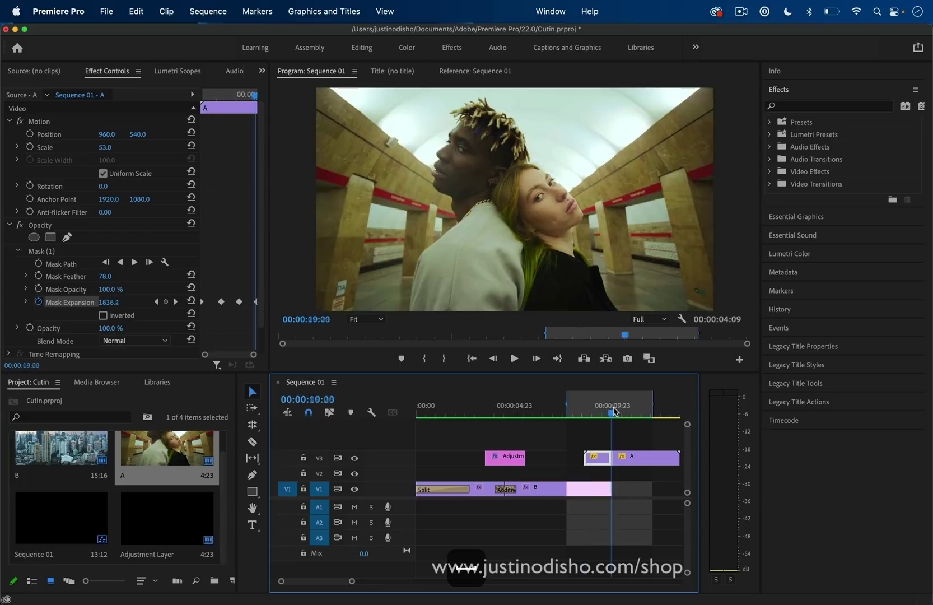
pyautogui.press('space')
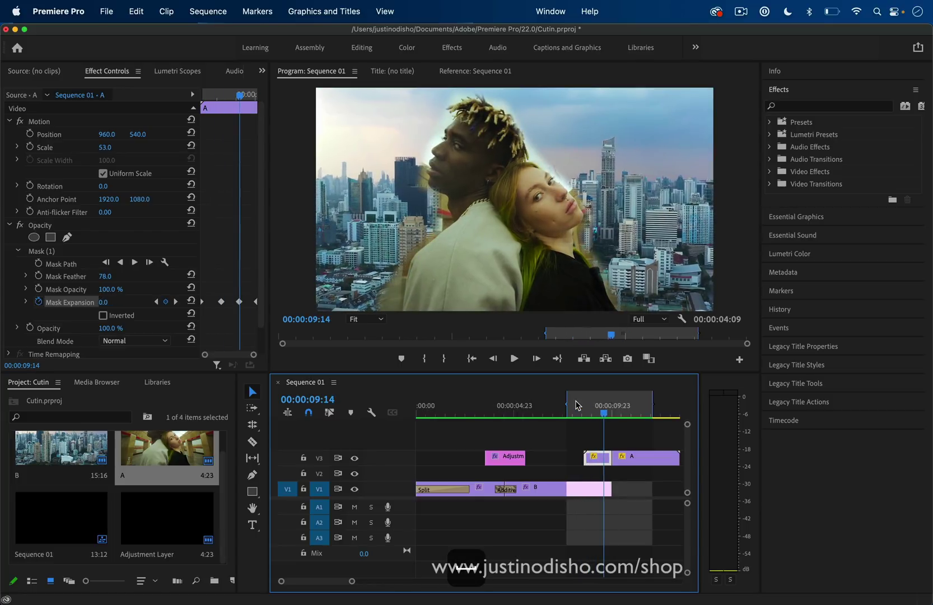
pyautogui.press('space')
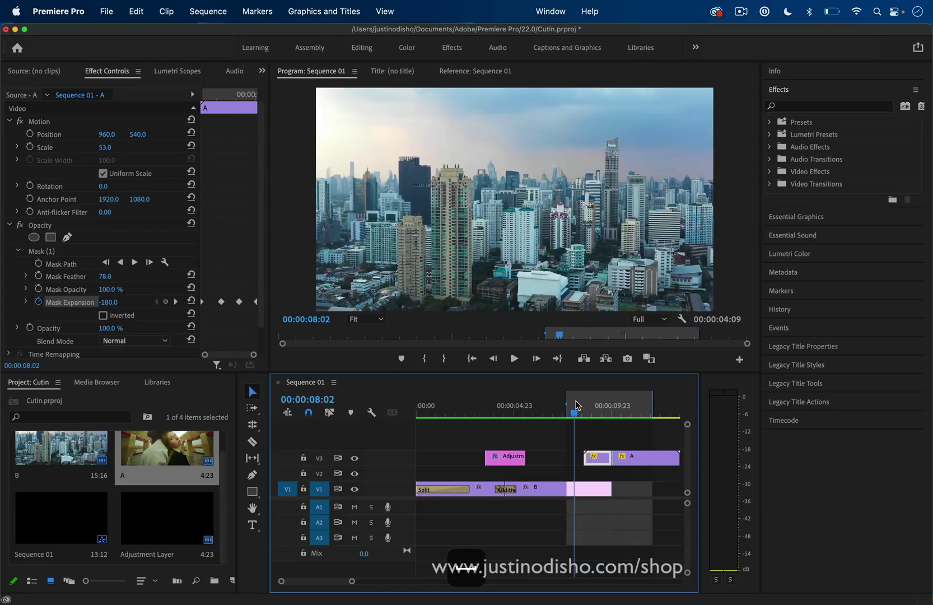
pyautogui.press('space')
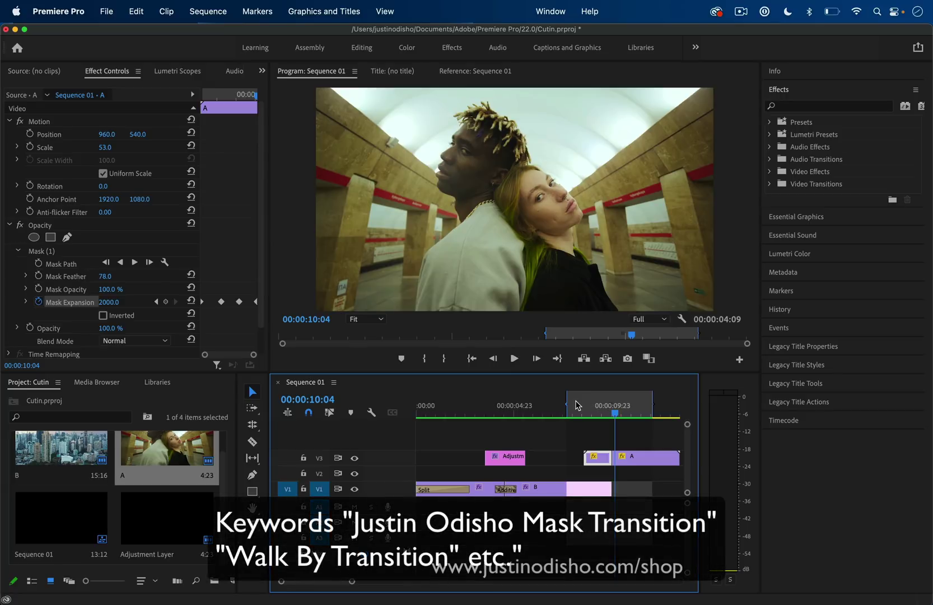
# Step: Save the Cutin project and stop playback of the 34-second preset-transition sequence
pyautogui.press('super+s')
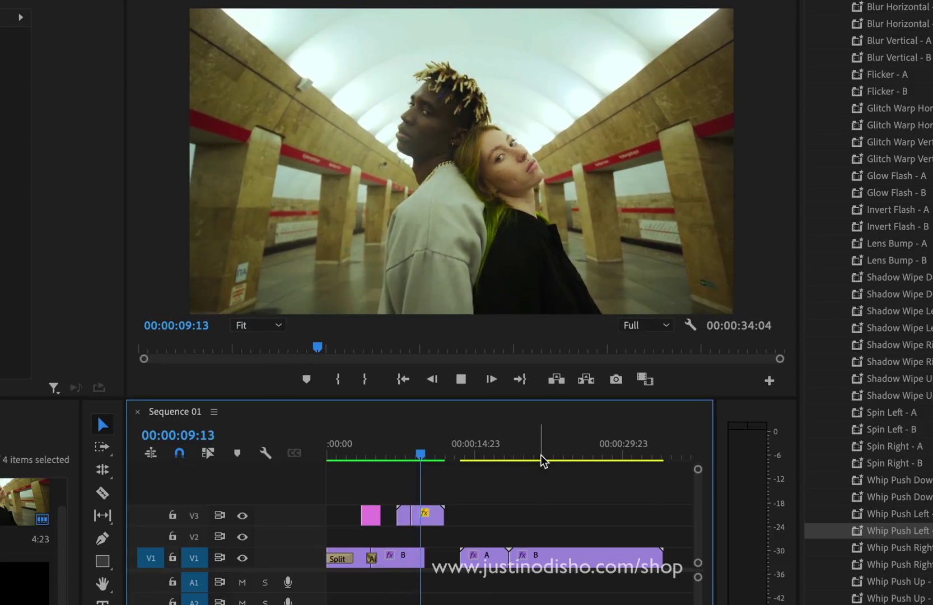
pyautogui.press('space')
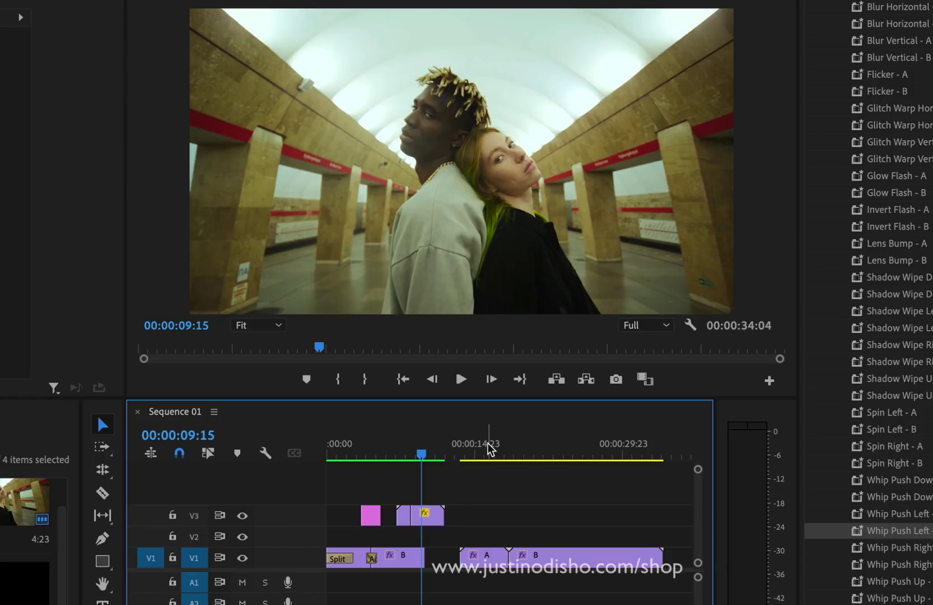